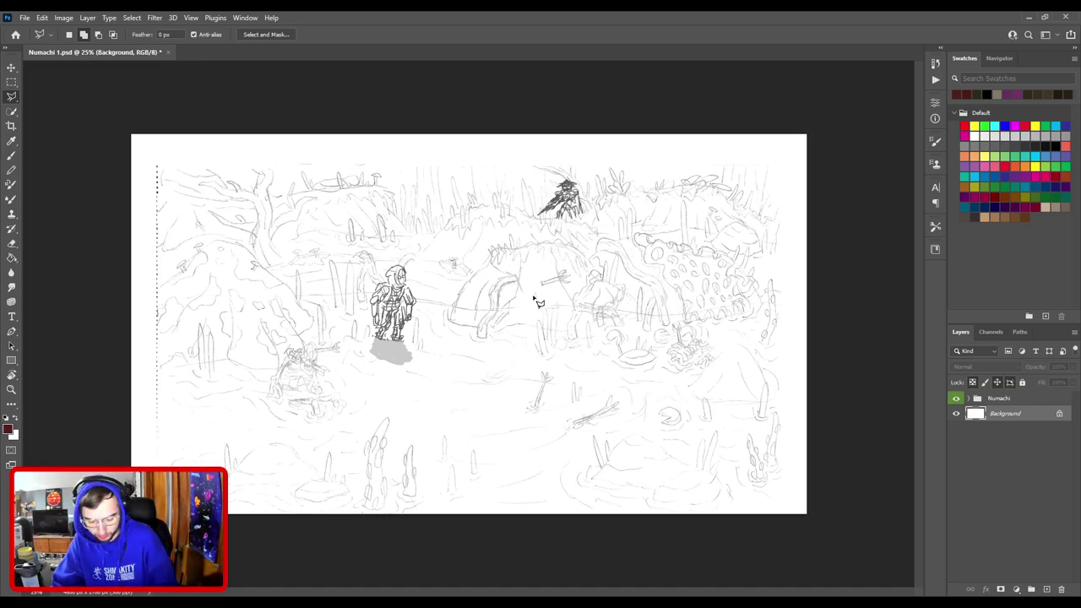
Add a new empty layer above the Numachi group.
{"action": "scroll", "coordinate": [538, 303], "scroll_direction": "up", "scroll_amount": 1}
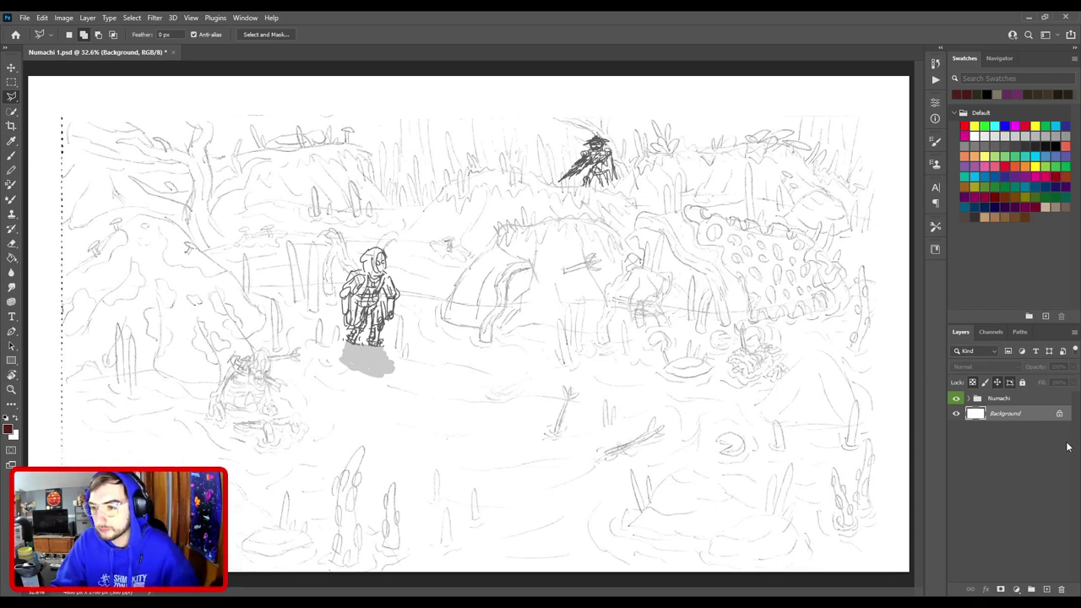
{"action": "left_click", "coordinate": [1010, 400]}
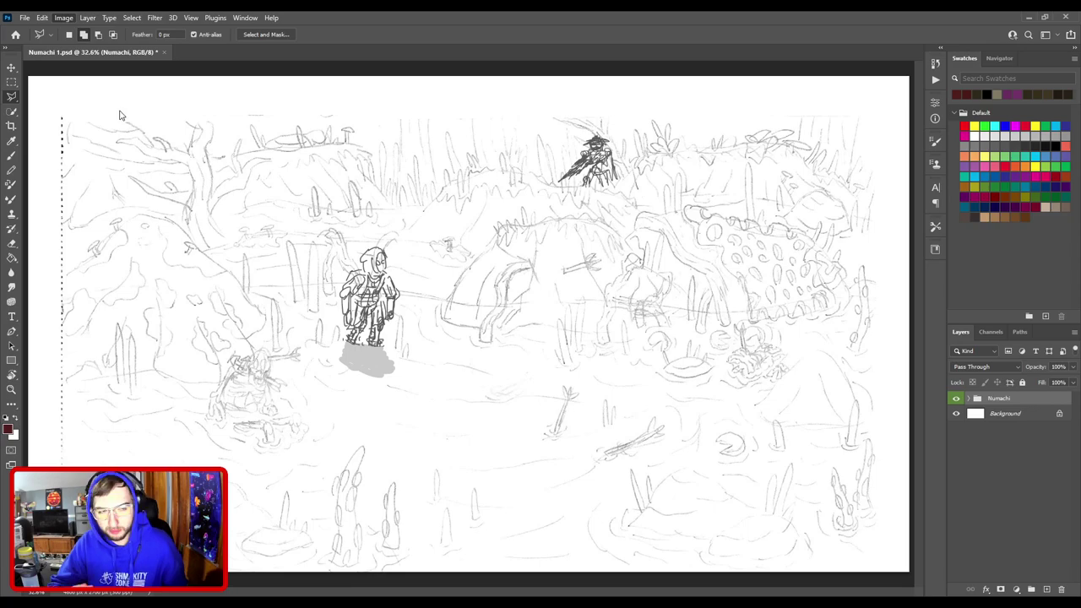
{"action": "key", "text": "space"}
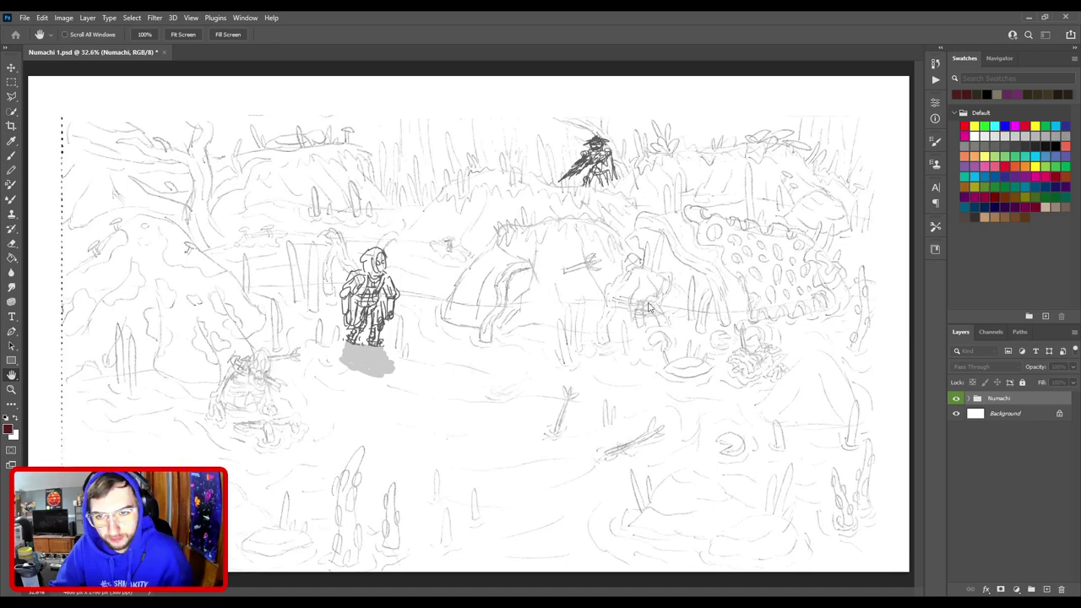
{"action": "key", "text": "l"}
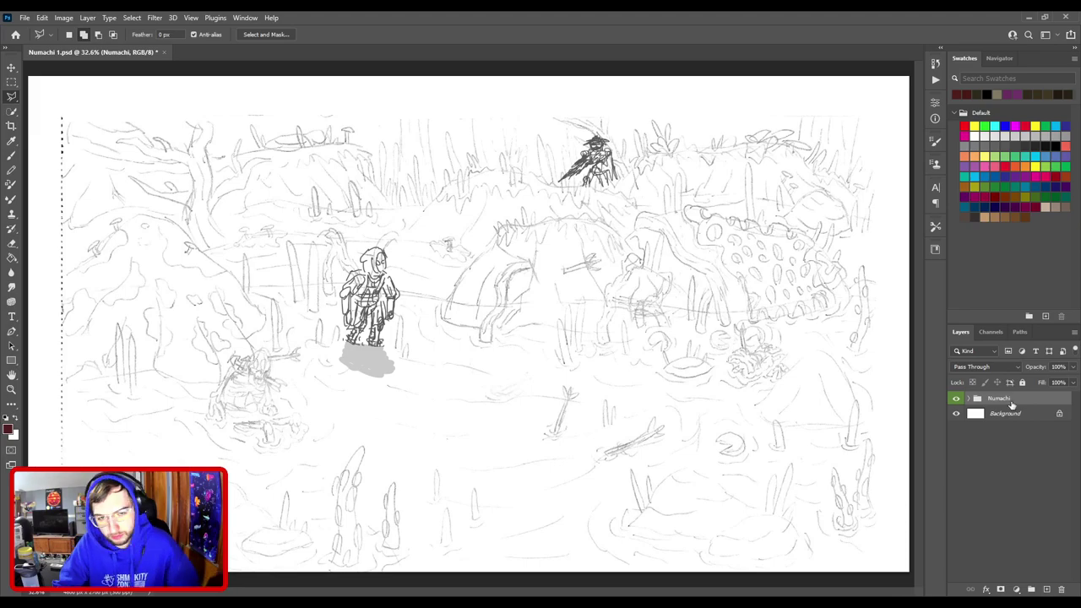
{"action": "left_click", "coordinate": [1052, 590]}
Set the Numachi group's opacity to 59% to fade the sketch.
{"action": "left_click", "coordinate": [1002, 417]}
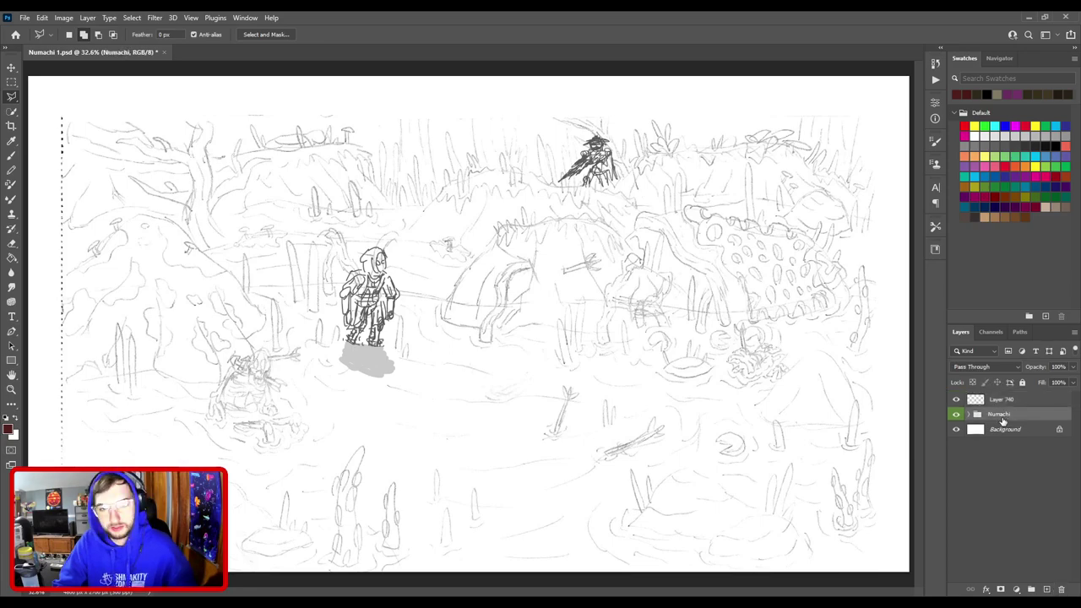
{"action": "key", "text": "5"}
{"action": "key", "text": "5"}
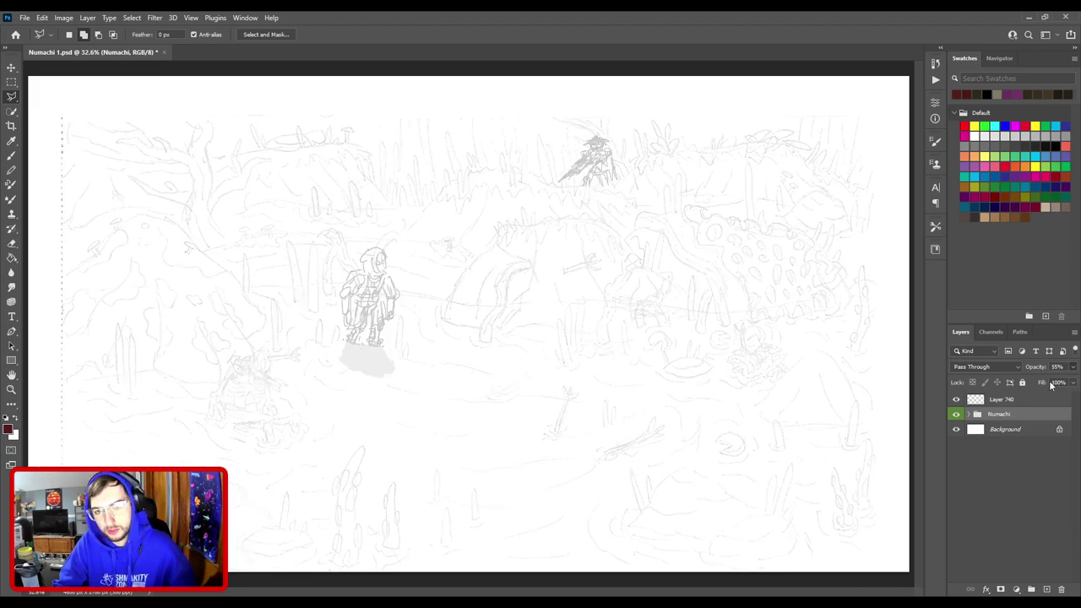
{"action": "key", "text": "5"}
{"action": "key", "text": "9"}
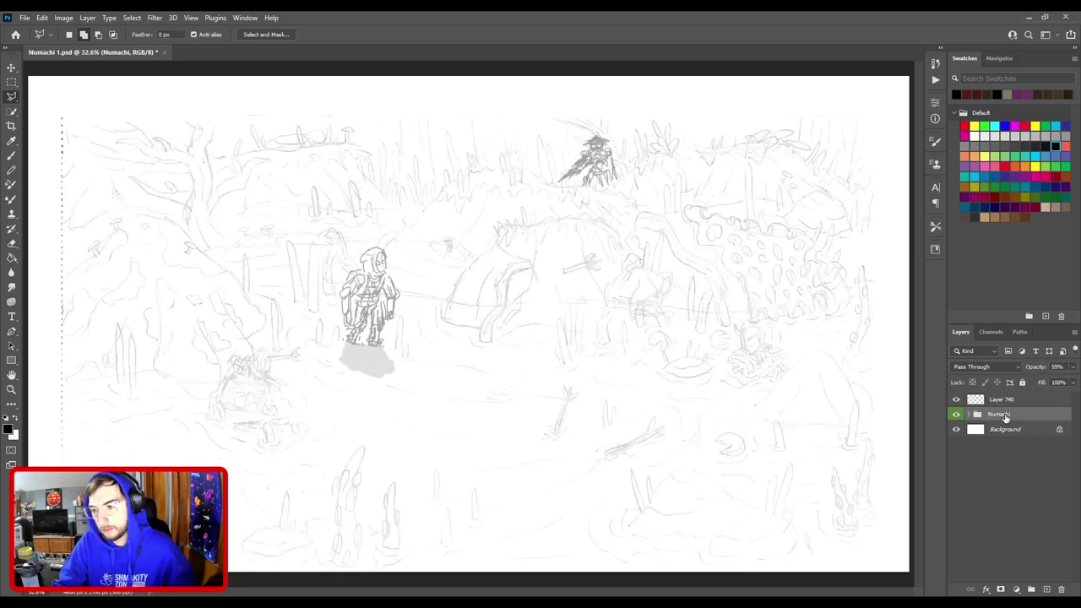
Activate the new top layer with the Brush tool, undo a test stroke and reduce the brush size.
{"action": "left_click", "coordinate": [1002, 400]}
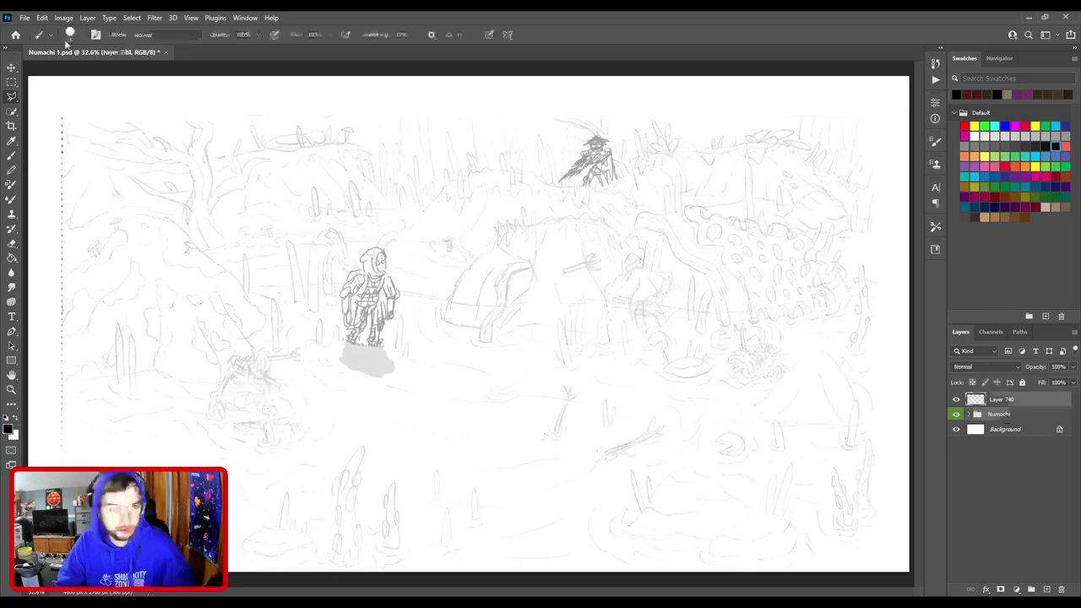
{"action": "key", "text": "b"}
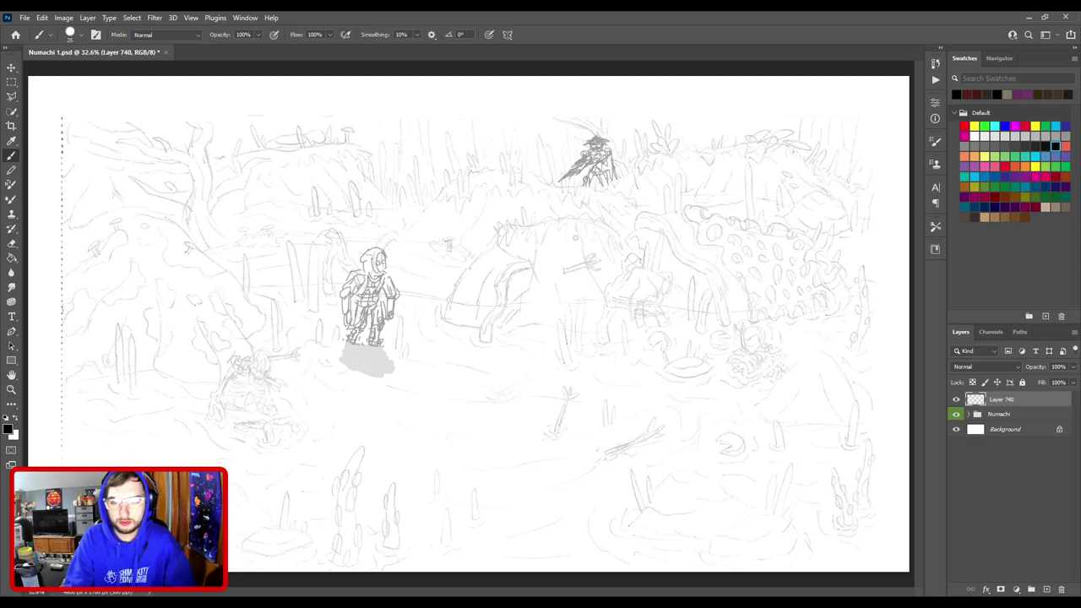
{"action": "left_click_drag", "start_coordinate": [509, 304], "coordinate": [617, 333]}
{"action": "key", "text": "ctrl+z"}
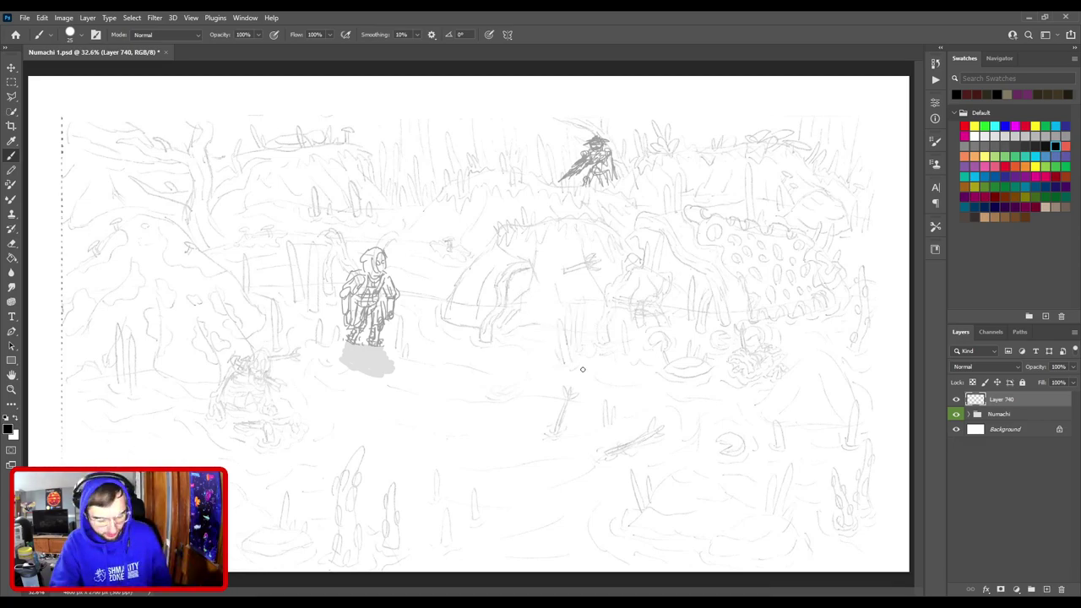
{"action": "key", "text": "bracketleft"}
{"action": "key", "text": "bracketleft"}
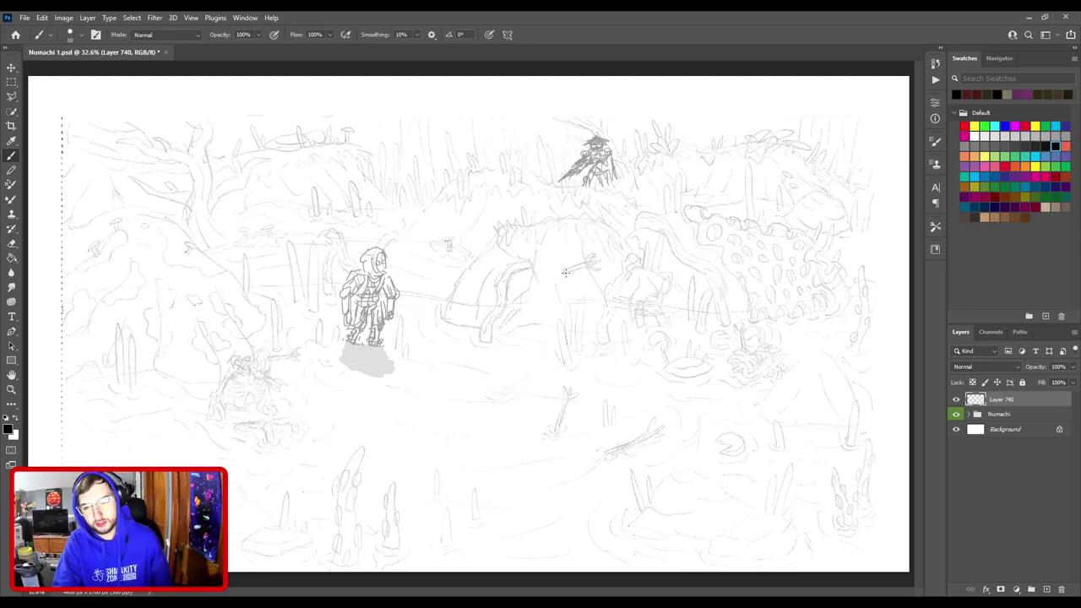
Draw a thick black forked test stroke across the middle of the sketch and erase it with a 250 px eraser.
{"action": "left_click_drag", "start_coordinate": [566, 272], "coordinate": [639, 309]}
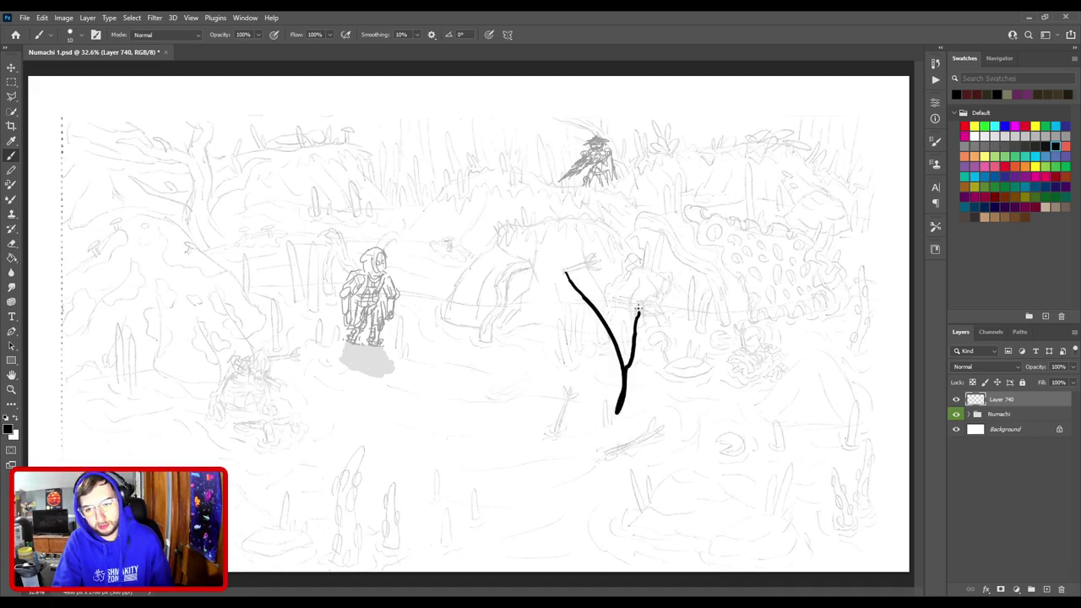
{"action": "key", "text": "e"}
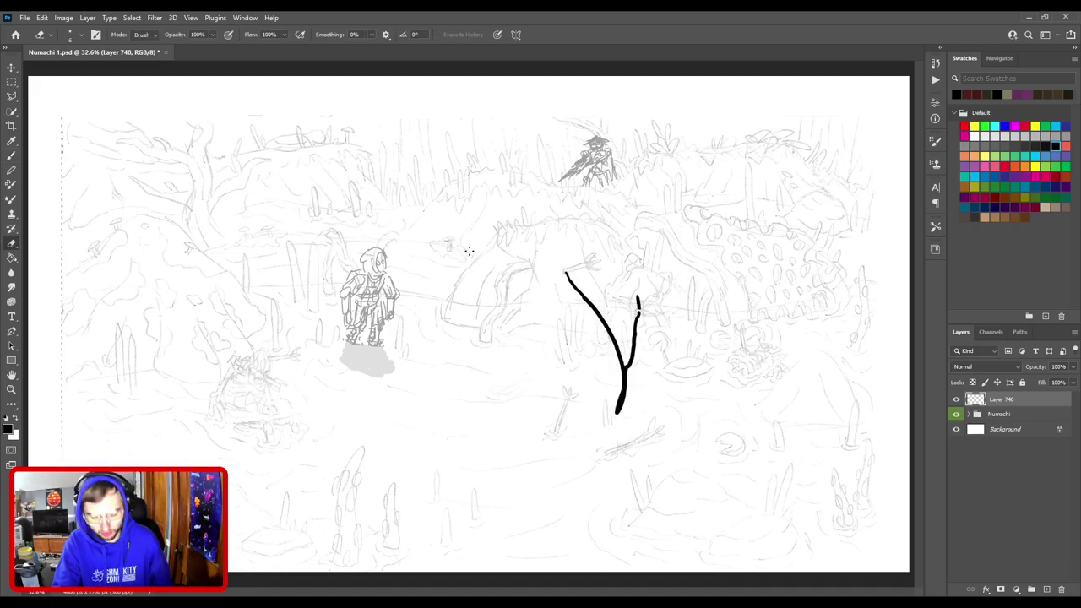
{"action": "key", "text": "bracketright"}
{"action": "key", "text": "bracketright"}
{"action": "key", "text": "bracketright"}
{"action": "key", "text": "bracketright"}
{"action": "key", "text": "bracketright"}
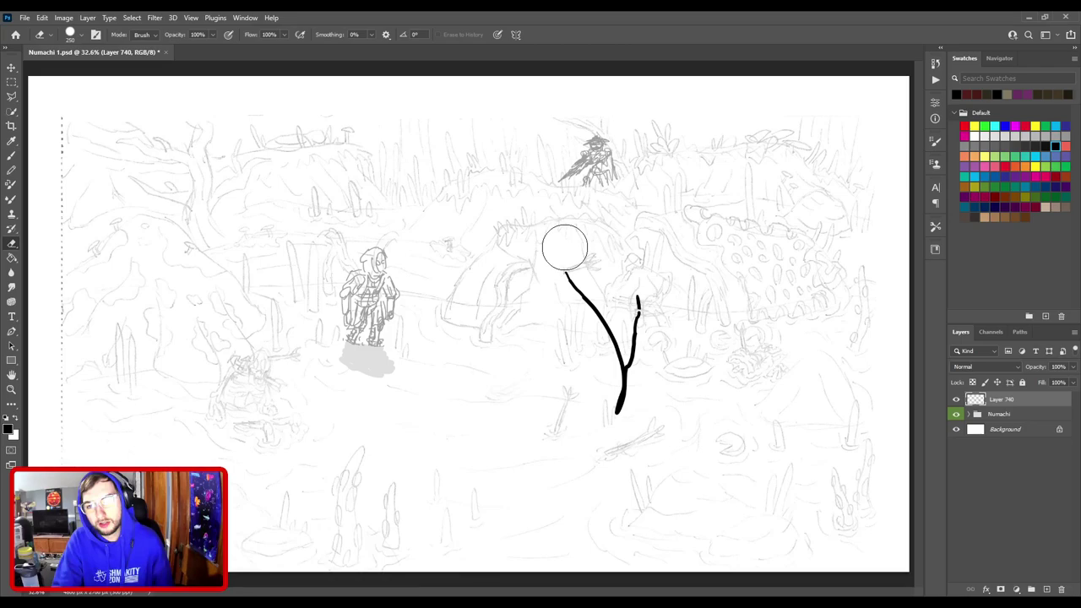
{"action": "left_click_drag", "start_coordinate": [565, 246], "coordinate": [625, 397]}
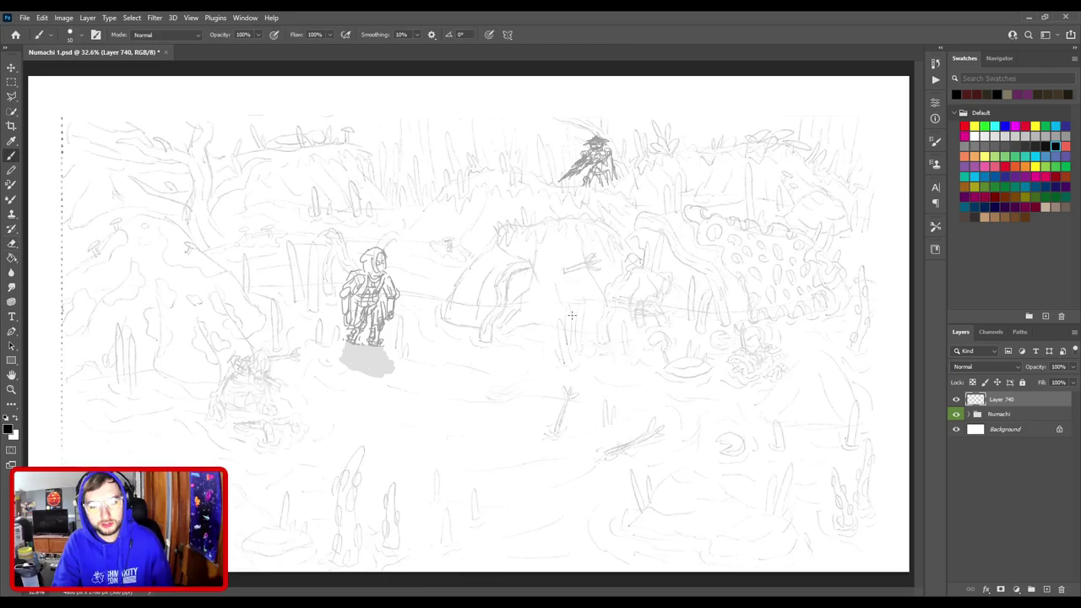
{"action": "key", "text": "b"}
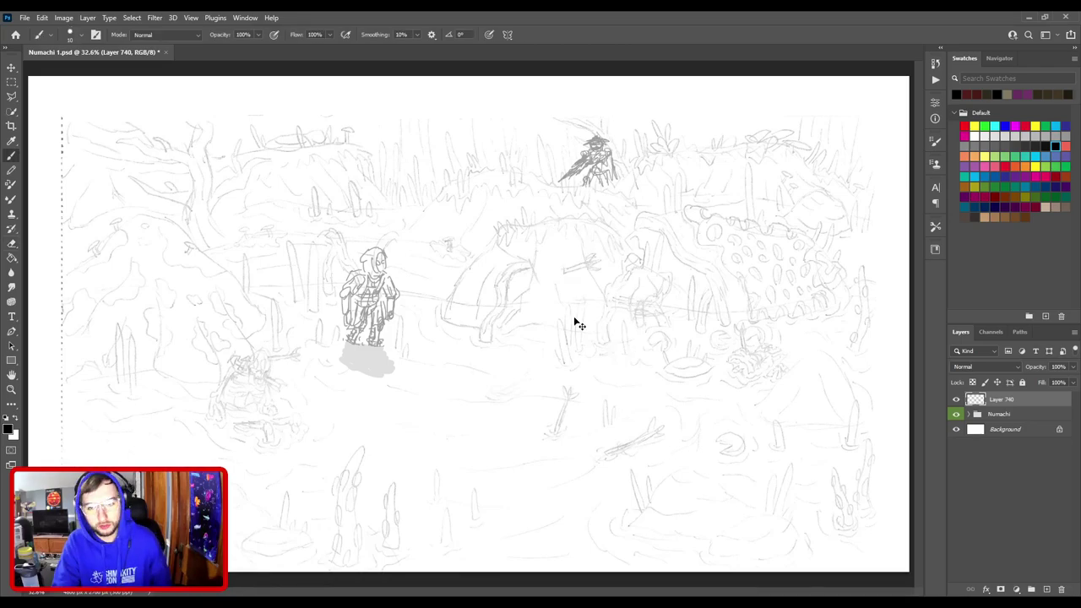
{"action": "scroll", "coordinate": [580, 325], "scroll_direction": "up", "scroll_amount": 3}
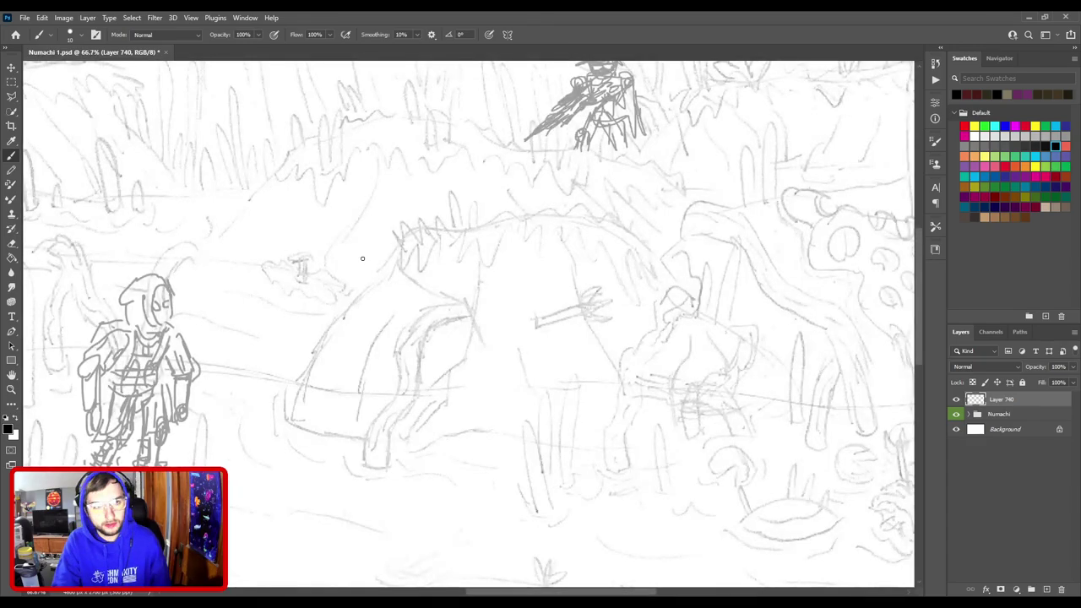
{"action": "scroll", "coordinate": [362, 257], "scroll_direction": "down", "scroll_amount": 3}
{"action": "scroll", "coordinate": [728, 314], "scroll_direction": "up", "scroll_amount": 1}
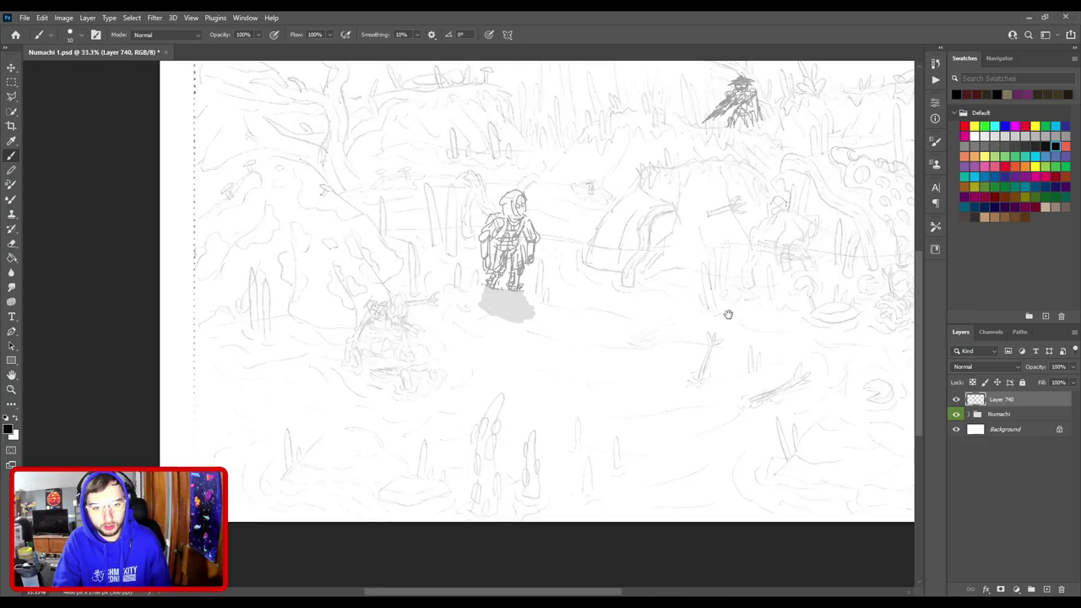
{"action": "key", "text": "ctrl+0"}
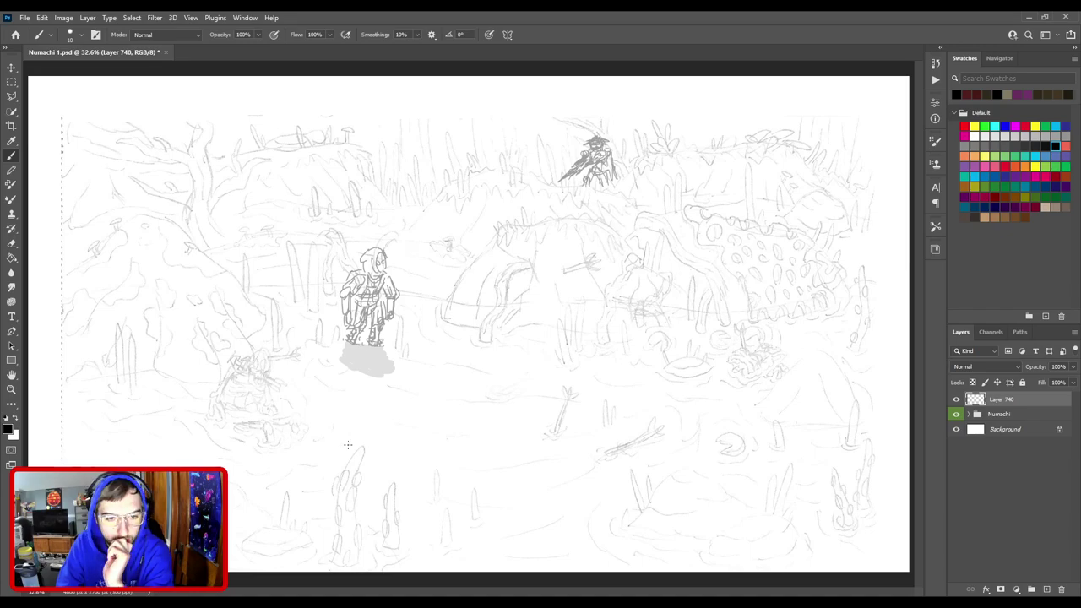
{"action": "left_click_drag", "start_coordinate": [605, 404], "coordinate": [607, 426]}
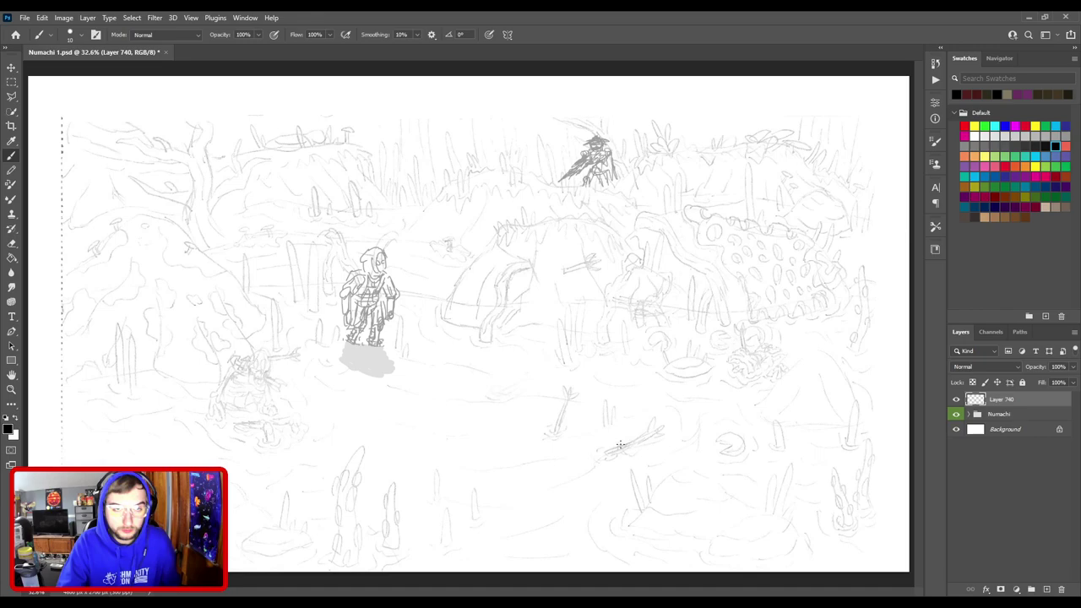
{"action": "key", "text": "ctrl+minus"}
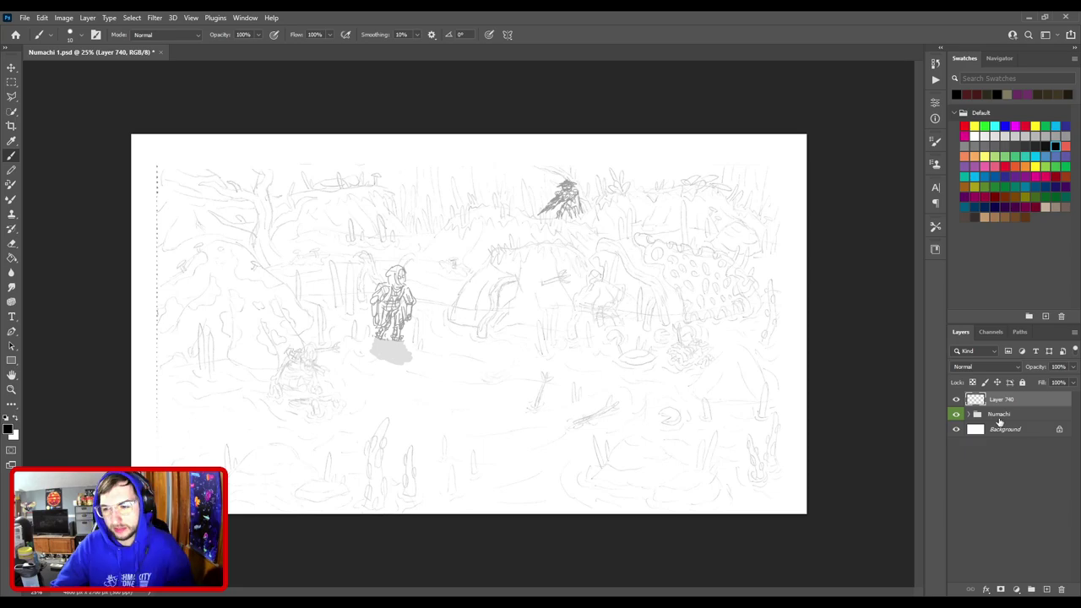
Draw magenta lines extending the left mound's slope and base out to the canvas's left edge.
{"action": "left_click", "coordinate": [1015, 126]}
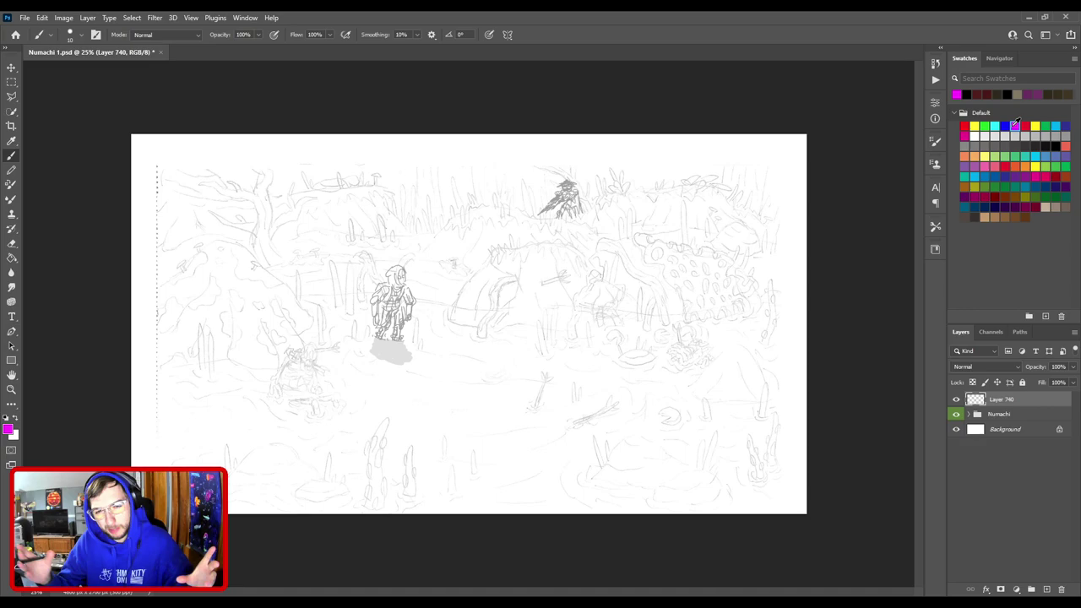
{"action": "scroll", "coordinate": [492, 270], "scroll_direction": "up", "scroll_amount": 3}
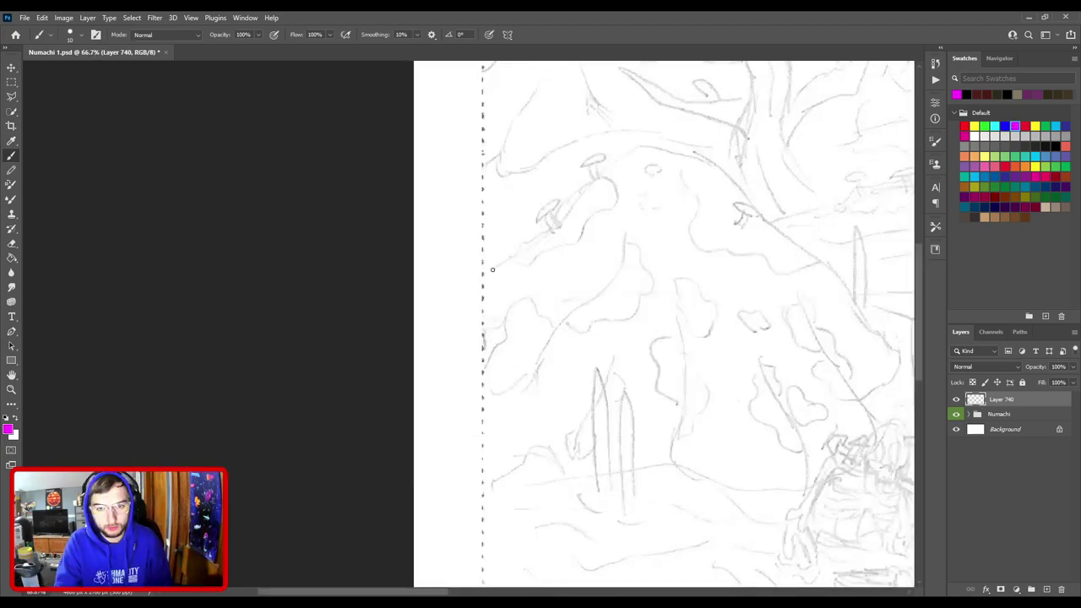
{"action": "scroll", "coordinate": [492, 269], "scroll_direction": "down", "scroll_amount": 1}
{"action": "left_click_drag", "start_coordinate": [470, 353], "coordinate": [402, 356]}
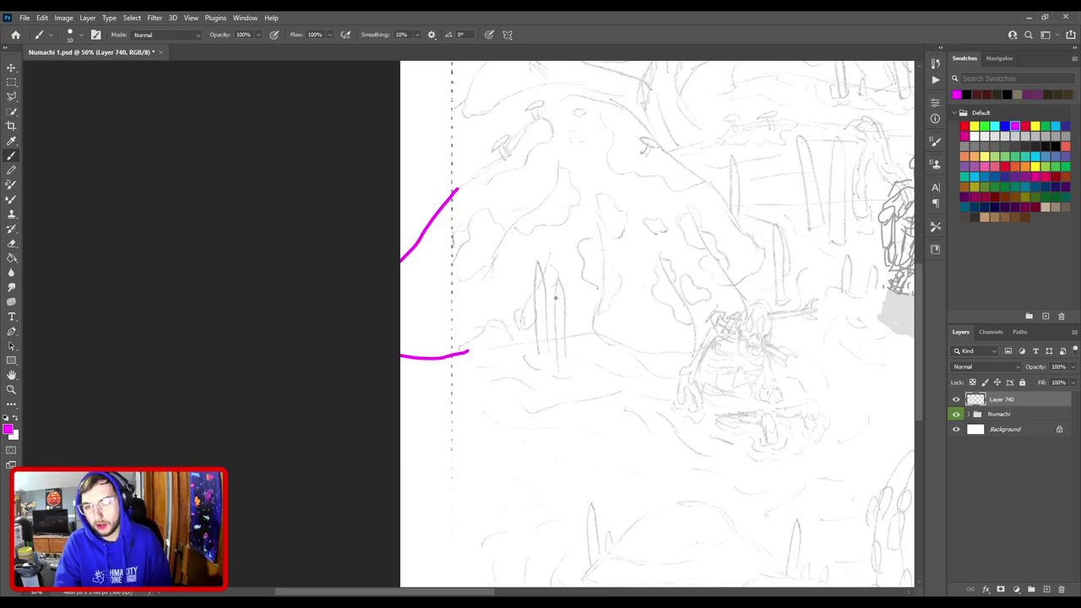
Outline two magenta patches on the extended mound in the canvas's left margin.
{"action": "scroll", "coordinate": [556, 297], "scroll_direction": "up", "scroll_amount": 1}
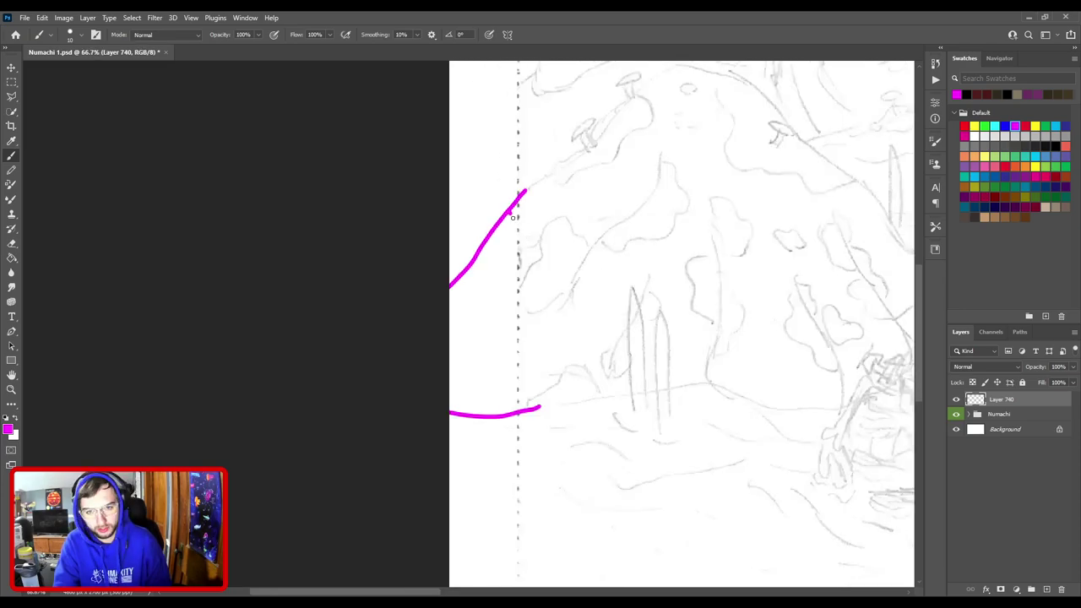
{"action": "left_click_drag", "start_coordinate": [513, 218], "coordinate": [462, 282]}
{"action": "left_click_drag", "start_coordinate": [452, 342], "coordinate": [451, 390]}
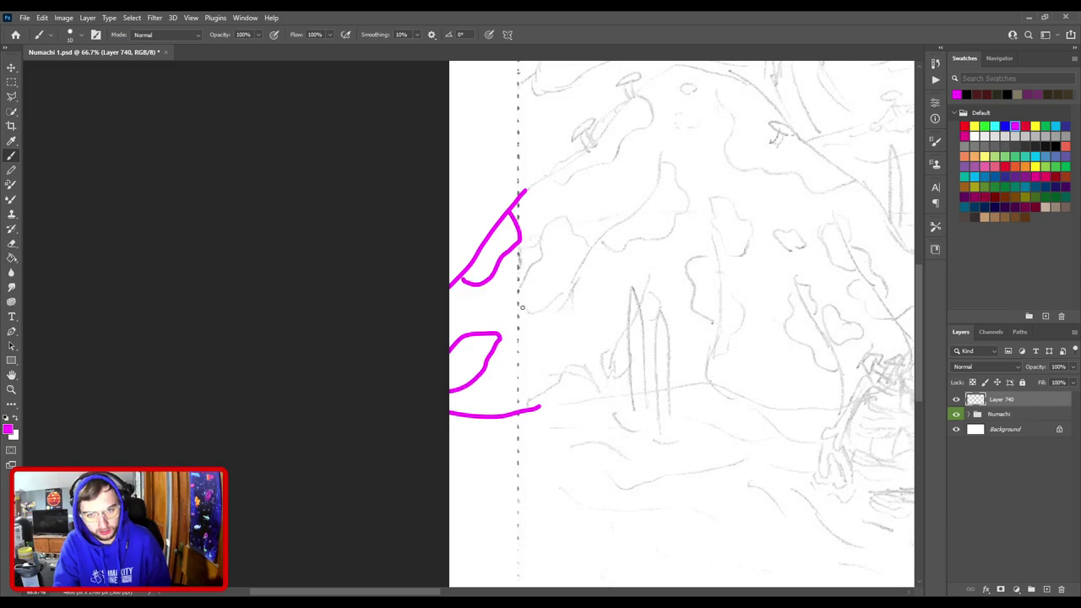
Extend the background lines behind the mound to the canvas's left edge in magenta, and arc a line above the tree branches.
{"action": "scroll", "coordinate": [522, 308], "scroll_direction": "down", "scroll_amount": 2}
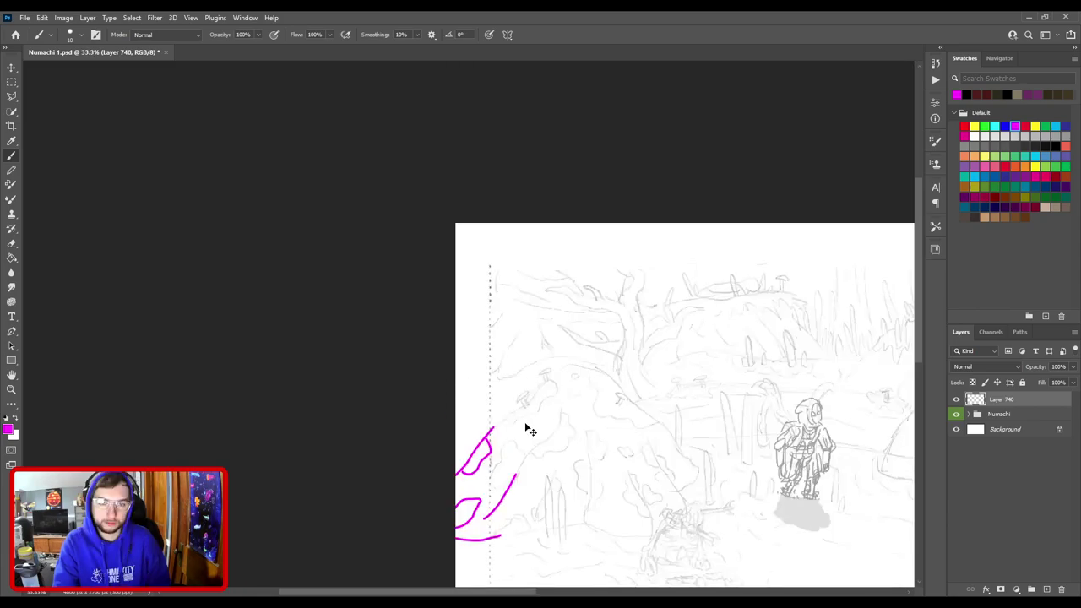
{"action": "scroll", "coordinate": [525, 429], "scroll_direction": "up", "scroll_amount": 1}
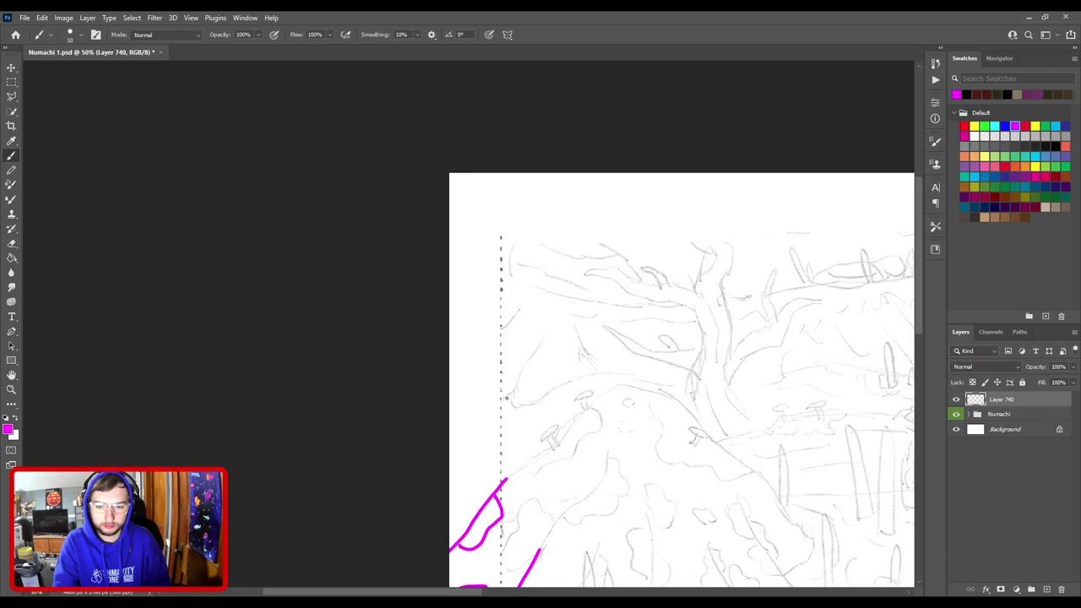
{"action": "scroll", "coordinate": [603, 415], "scroll_direction": "down", "scroll_amount": 1}
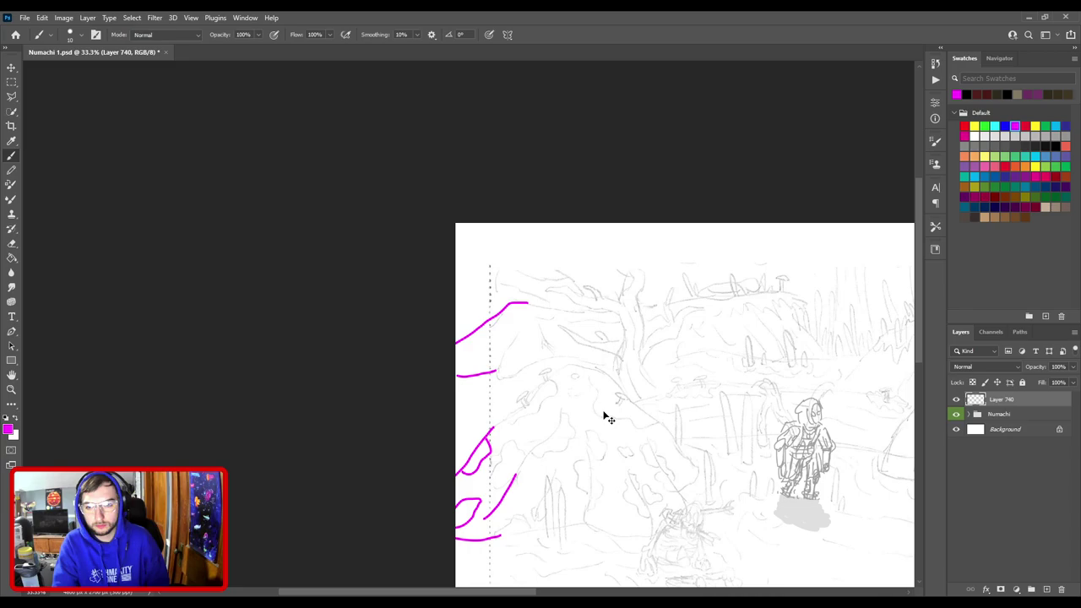
{"action": "scroll", "coordinate": [449, 382], "scroll_direction": "up", "scroll_amount": 1}
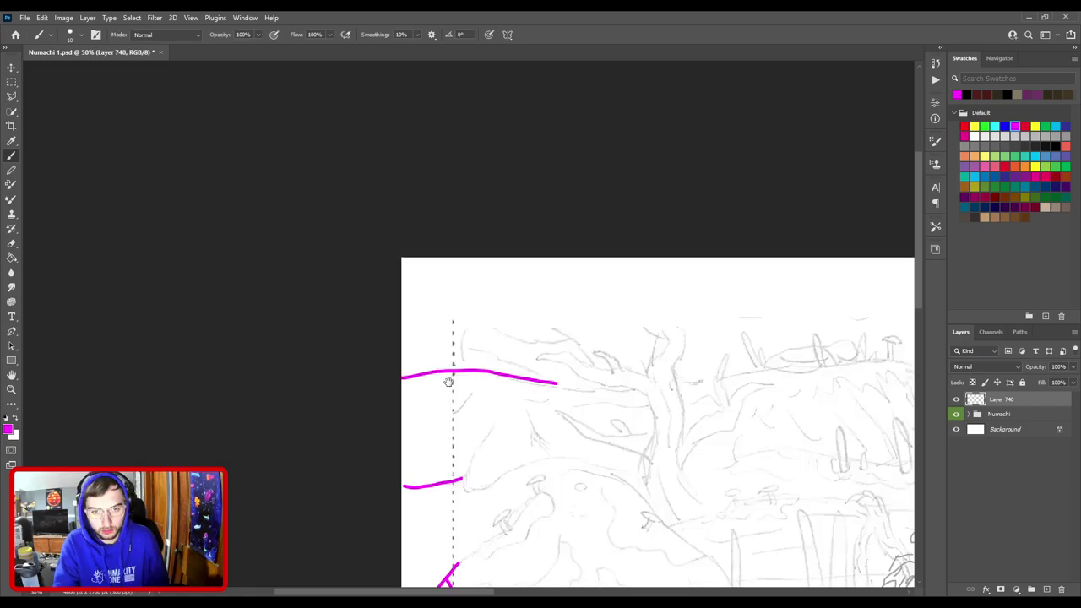
{"action": "left_click_drag", "start_coordinate": [467, 325], "coordinate": [563, 330]}
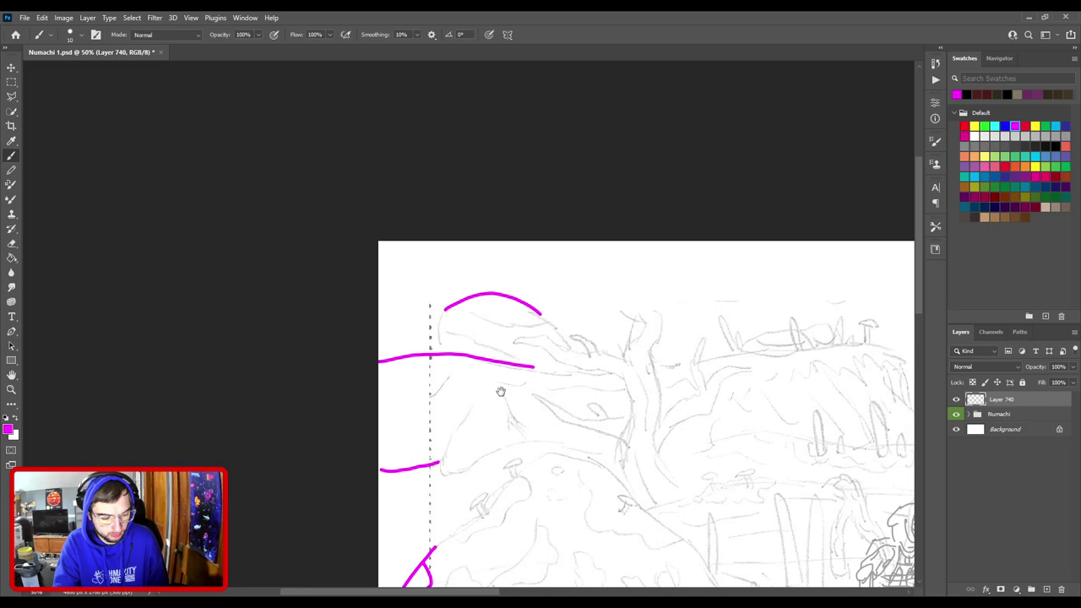
Draw a horizontal magenta line from the mound's mushrooms out to the canvas's left edge.
{"action": "scroll", "coordinate": [501, 391], "scroll_direction": "down", "scroll_amount": 2}
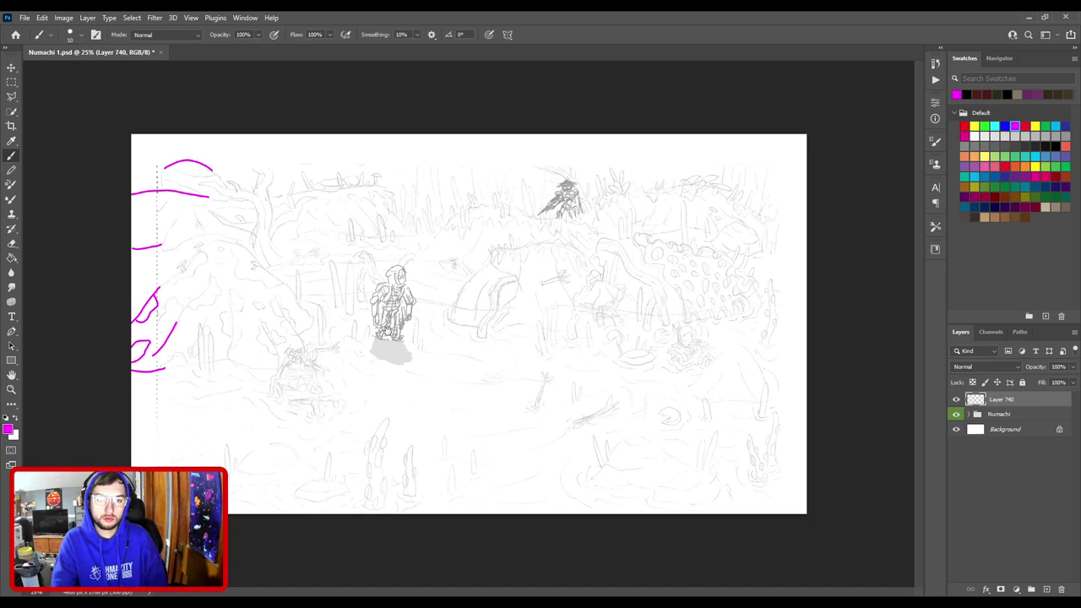
{"action": "scroll", "coordinate": [439, 317], "scroll_direction": "up", "scroll_amount": 2}
{"action": "left_click_drag", "start_coordinate": [439, 316], "coordinate": [346, 319]}
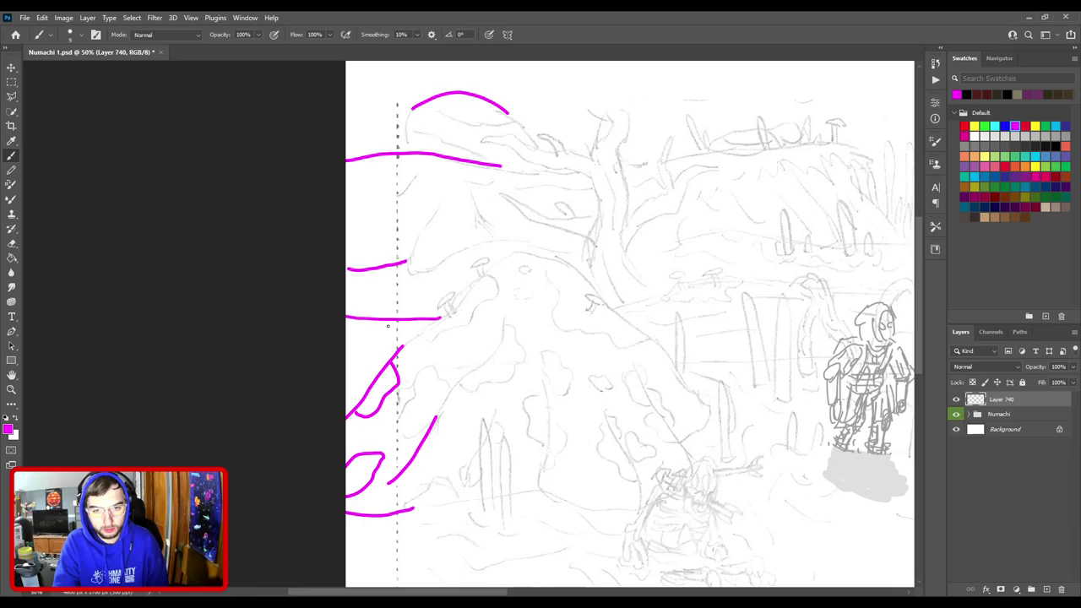
Add a new layer clipped to the magenta line layer and fill it with white.
{"action": "key", "text": "ctrl+minus"}
{"action": "key", "text": "i"}
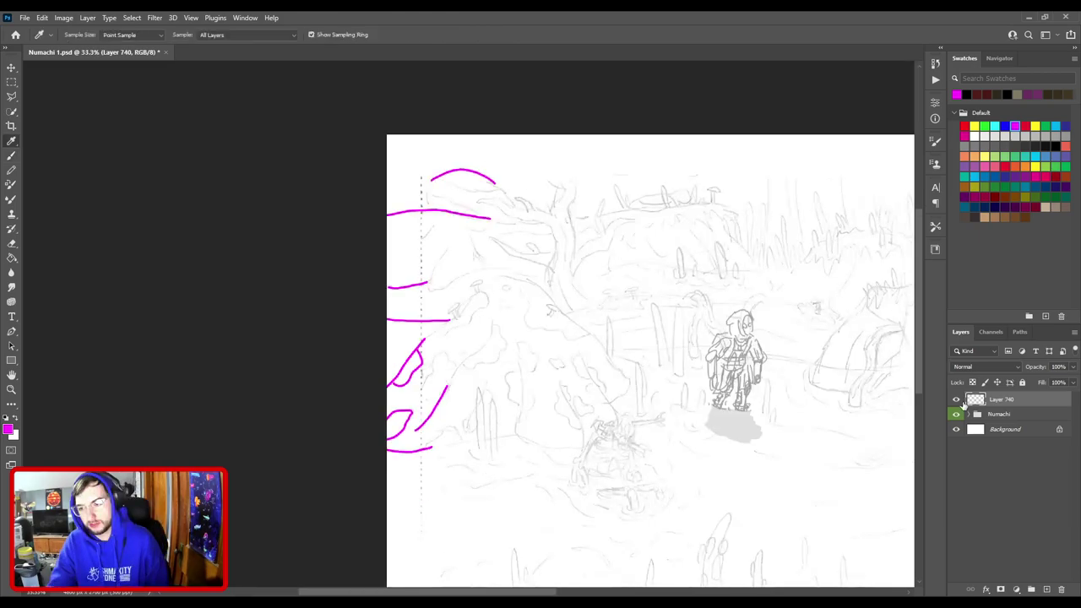
{"action": "left_click", "coordinate": [957, 399]}
{"action": "key", "text": "ctrl+shift+alt+n"}
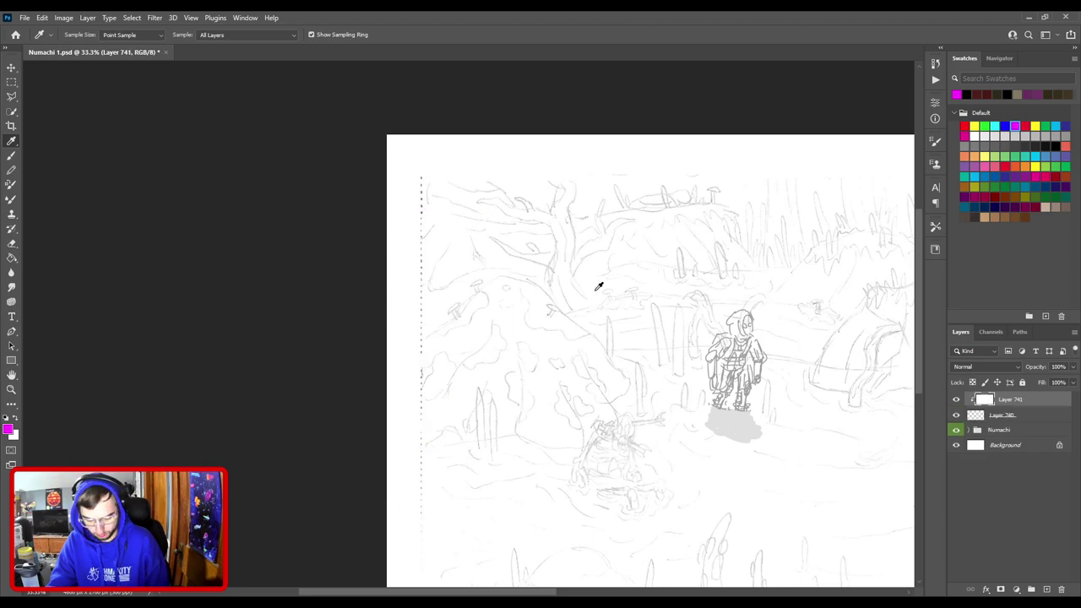
Recolour the magenta lines with light grey sampled from the sketch on the clipped layer, and merge it into the line layer.
{"action": "left_click", "coordinate": [598, 287]}
{"action": "key", "text": "ctrl+plus"}
{"action": "key", "text": "ctrl+plus"}
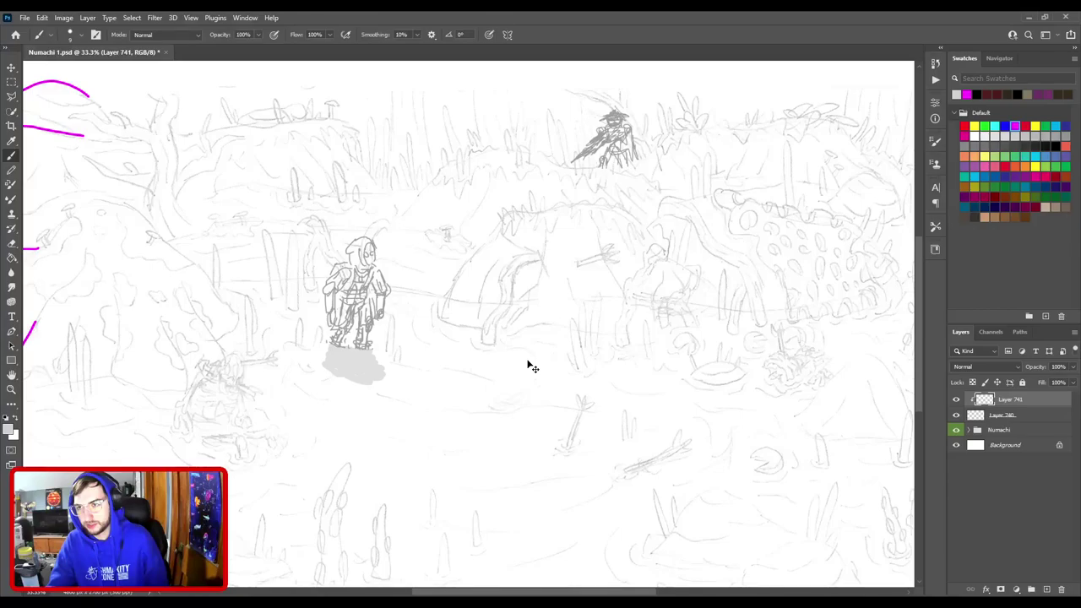
{"action": "key", "text": "ctrl+plus"}
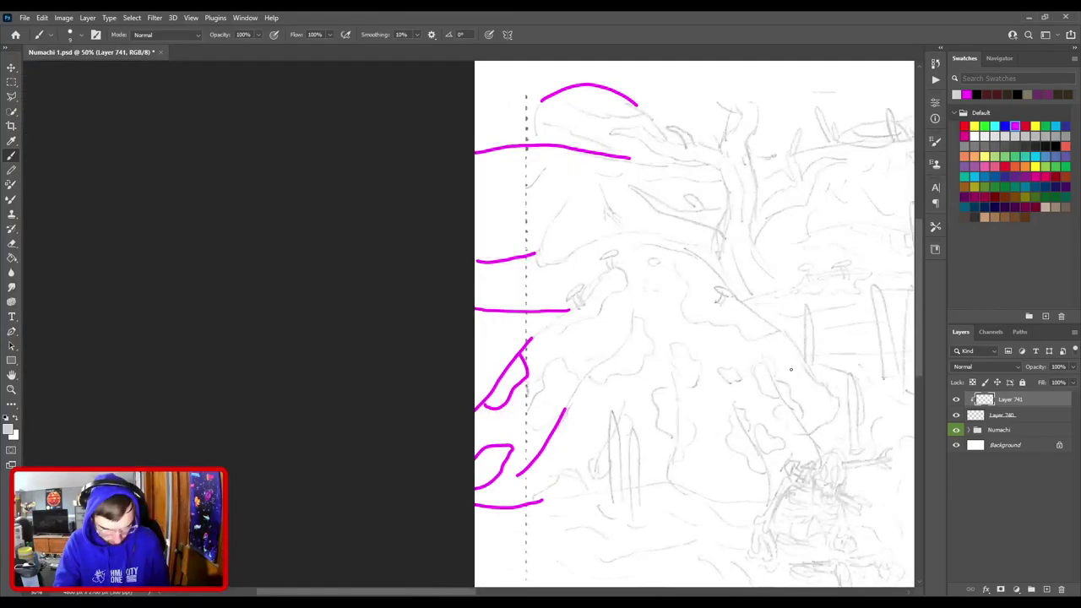
{"action": "key", "text": "ctrl+minus"}
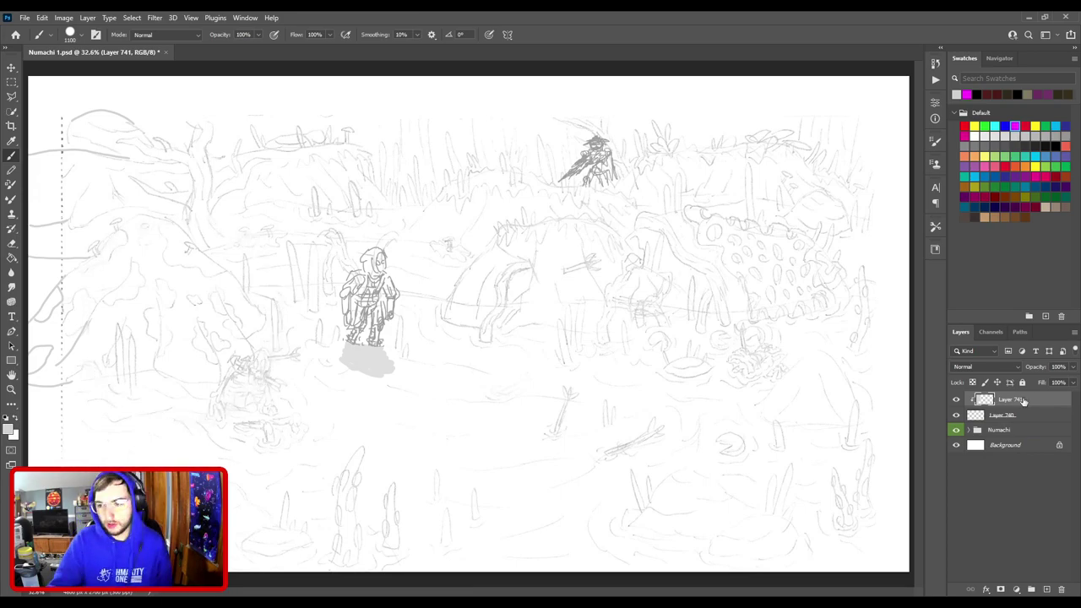
{"action": "key", "text": "Delete"}
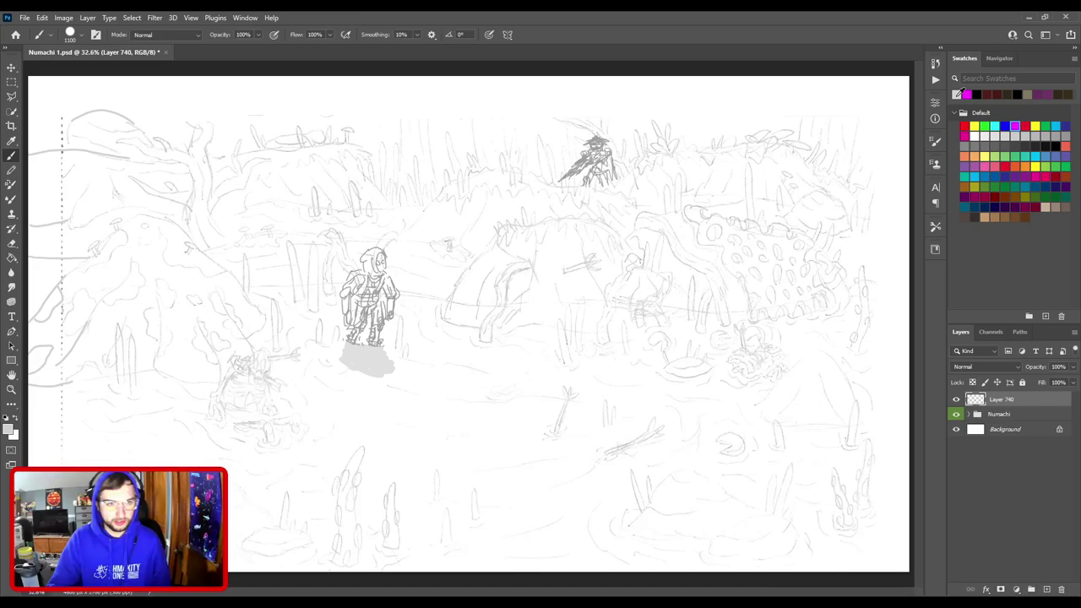
With a small grey brush, extend the sides of the two background trunks beyond the armoured figure up to the canvas's top edge.
{"action": "key", "text": "ctrl+1"}
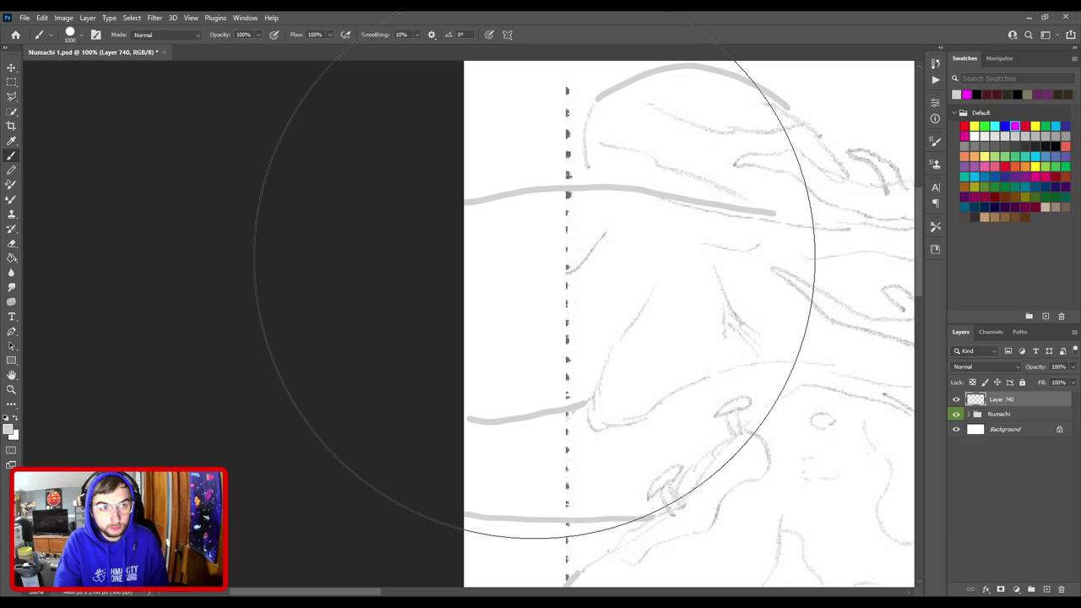
{"action": "key", "text": "ctrl+minus"}
{"action": "key", "text": "ctrl+minus"}
{"action": "key", "text": "ctrl+minus"}
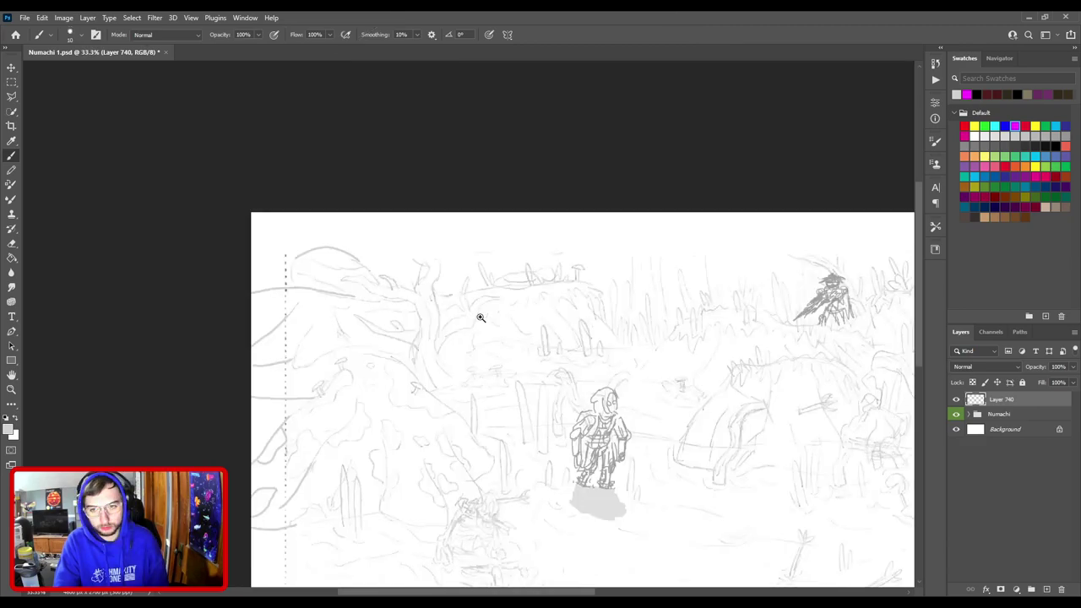
{"action": "key", "text": "ctrl+plus"}
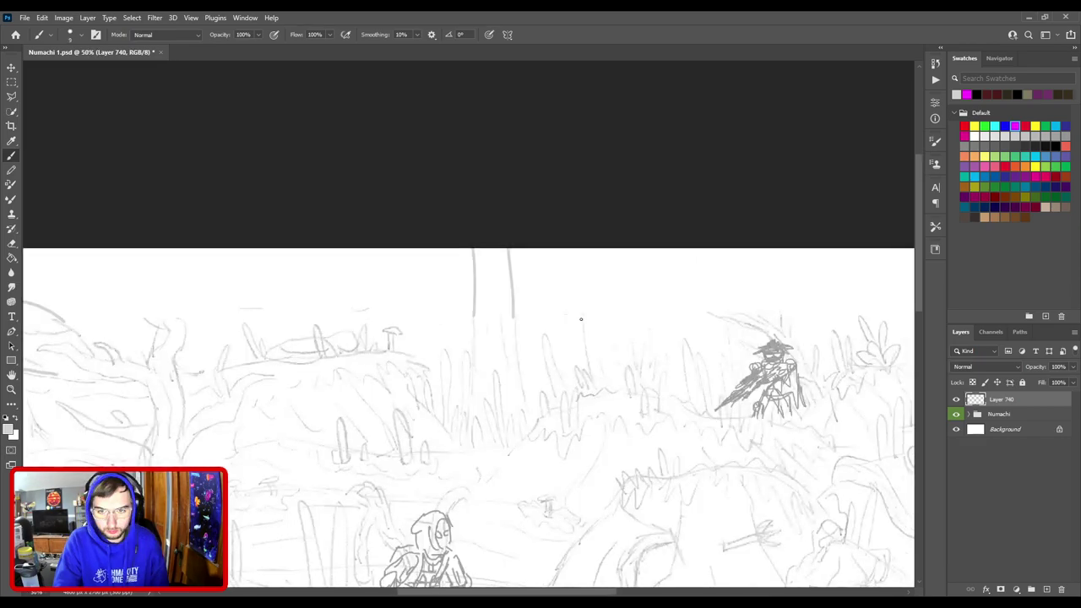
Draw a forked branch and a long tapering branch above the hatted figure, connecting them to the faded sketch lines.
{"action": "left_click_drag", "start_coordinate": [804, 294], "coordinate": [512, 310]}
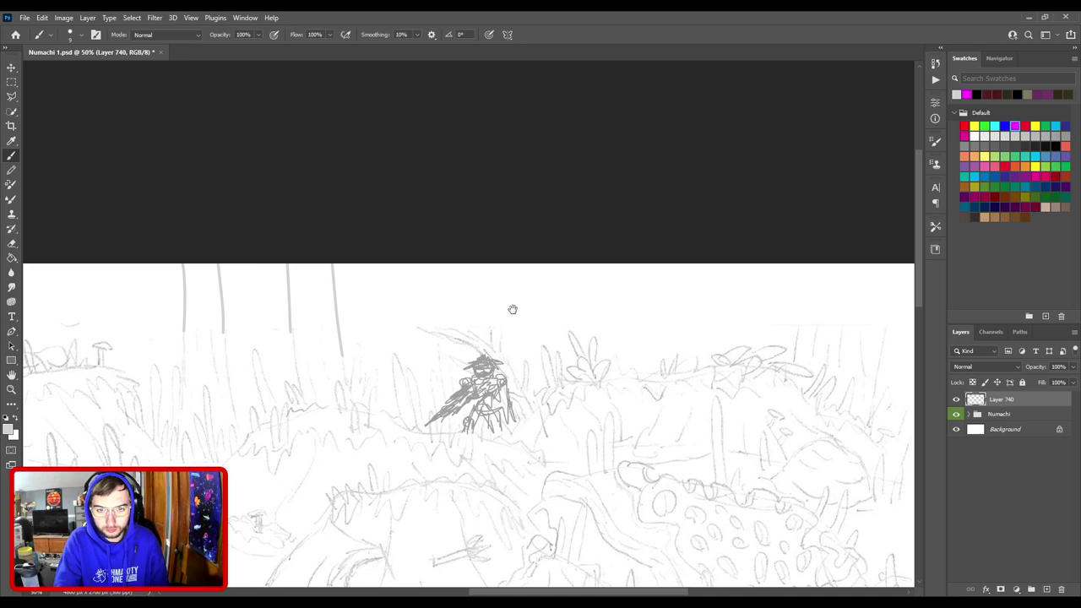
{"action": "left_click_drag", "start_coordinate": [534, 275], "coordinate": [491, 342]}
{"action": "left_click_drag", "start_coordinate": [476, 289], "coordinate": [505, 315]}
{"action": "left_click_drag", "start_coordinate": [379, 313], "coordinate": [478, 336]}
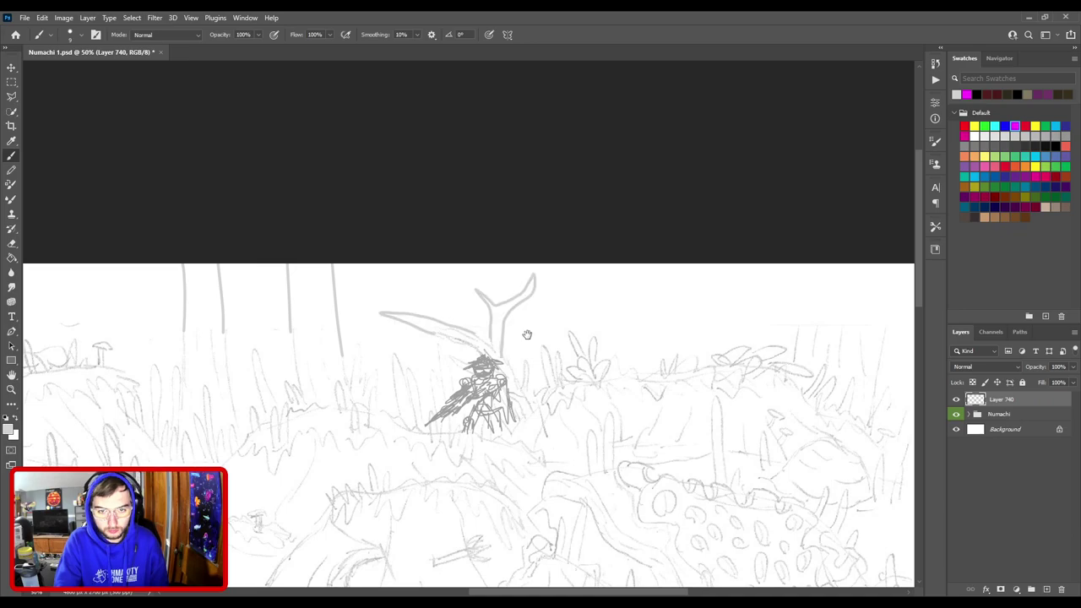
Extend both sides of the large trunk near the upper-right corner up to the canvas's top edge, undoing the surplus stroke.
{"action": "left_click_drag", "start_coordinate": [810, 322], "coordinate": [519, 301]}
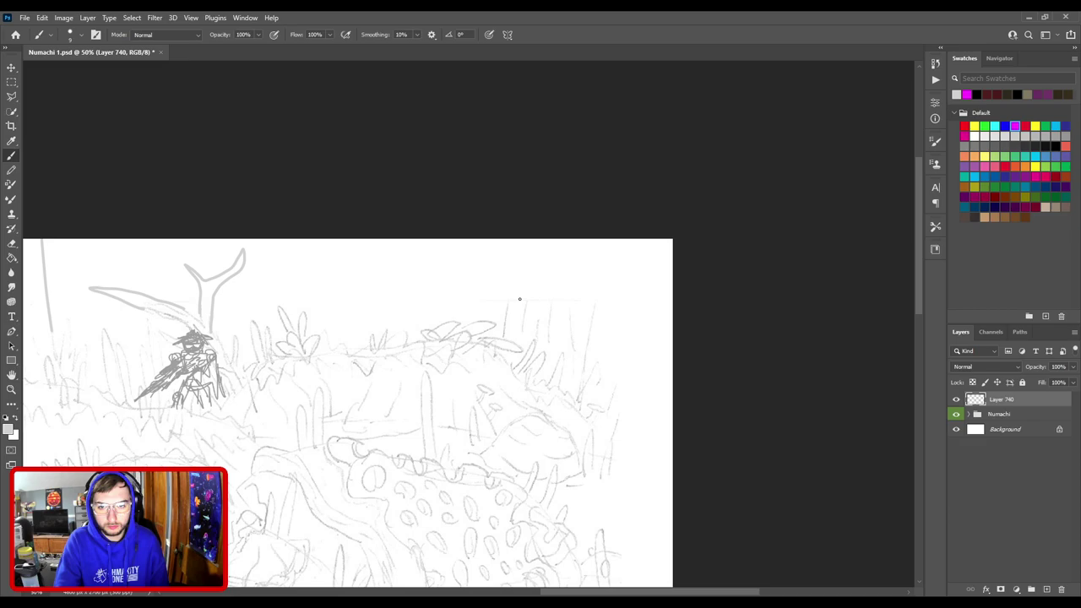
{"action": "left_click_drag", "start_coordinate": [537, 241], "coordinate": [507, 300]}
{"action": "left_click_drag", "start_coordinate": [619, 242], "coordinate": [596, 306]}
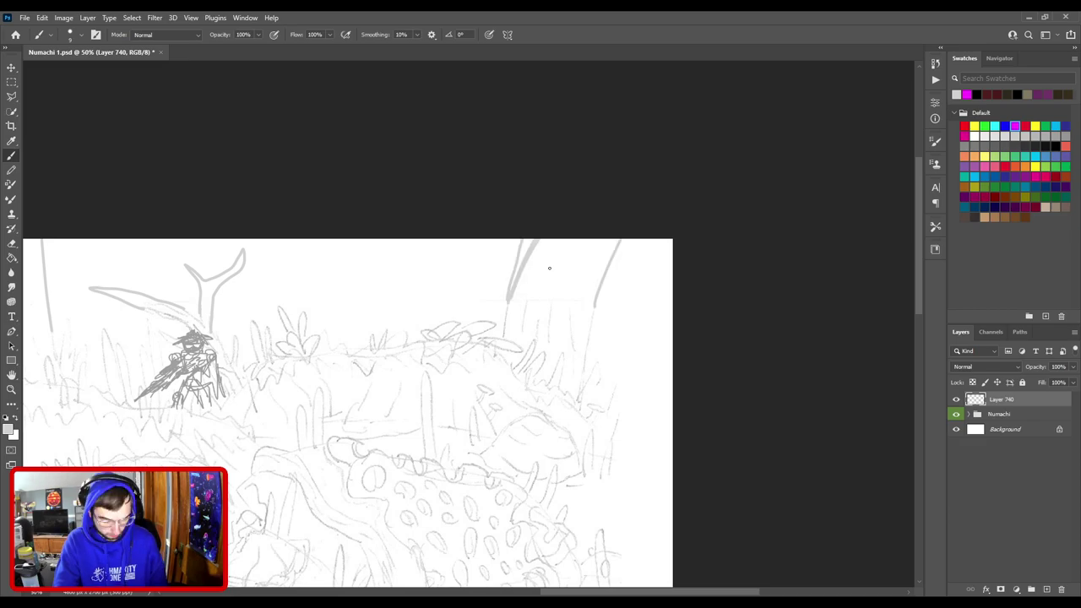
{"action": "key", "text": "ctrl+z"}
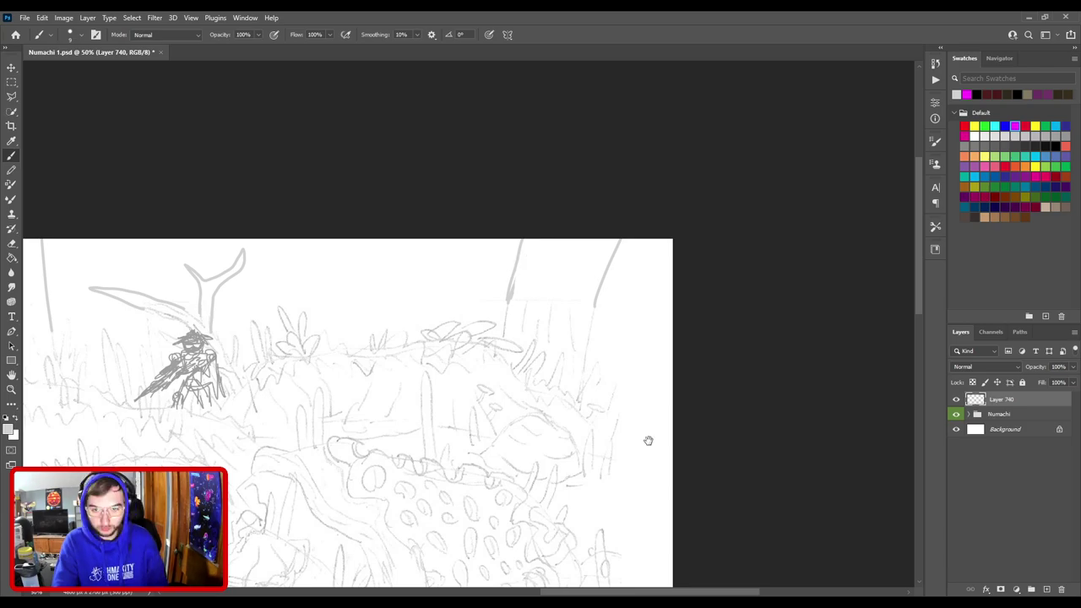
Draw grass spikes and a horizontal shoreline out to the canvas's right edge, and add a curved ripple beside the bulbous stalk.
{"action": "left_click_drag", "start_coordinate": [648, 440], "coordinate": [498, 381]}
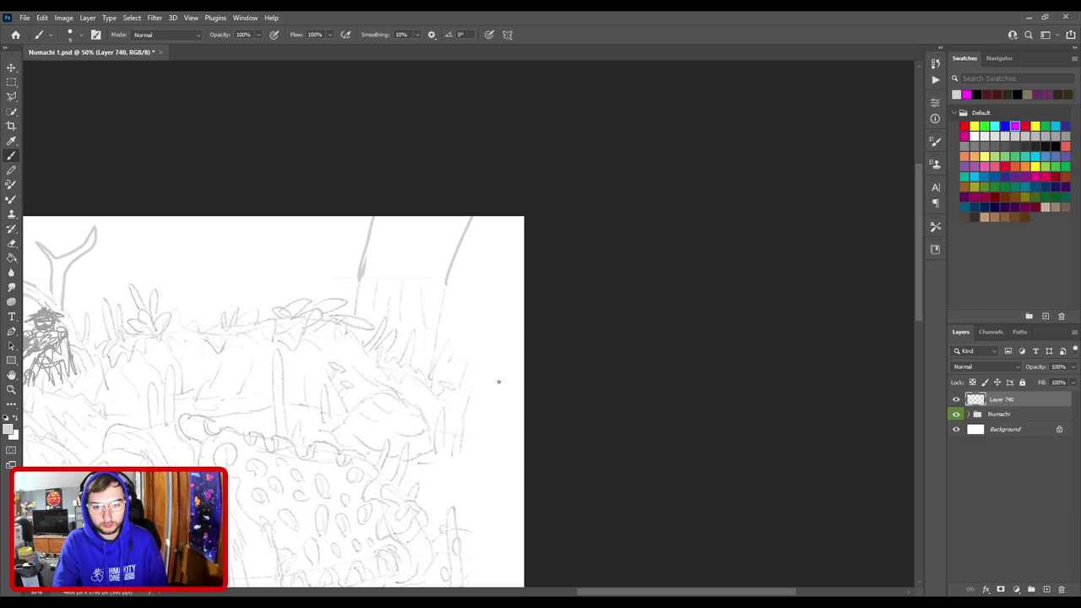
{"action": "left_click_drag", "start_coordinate": [499, 382], "coordinate": [498, 234]}
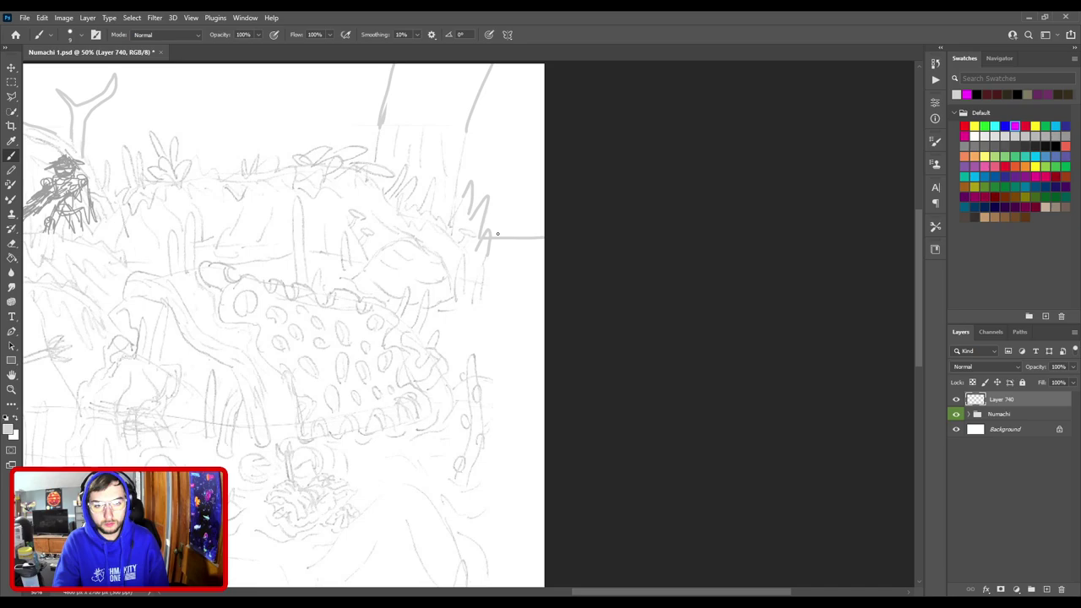
{"action": "left_click_drag", "start_coordinate": [433, 515], "coordinate": [614, 312]}
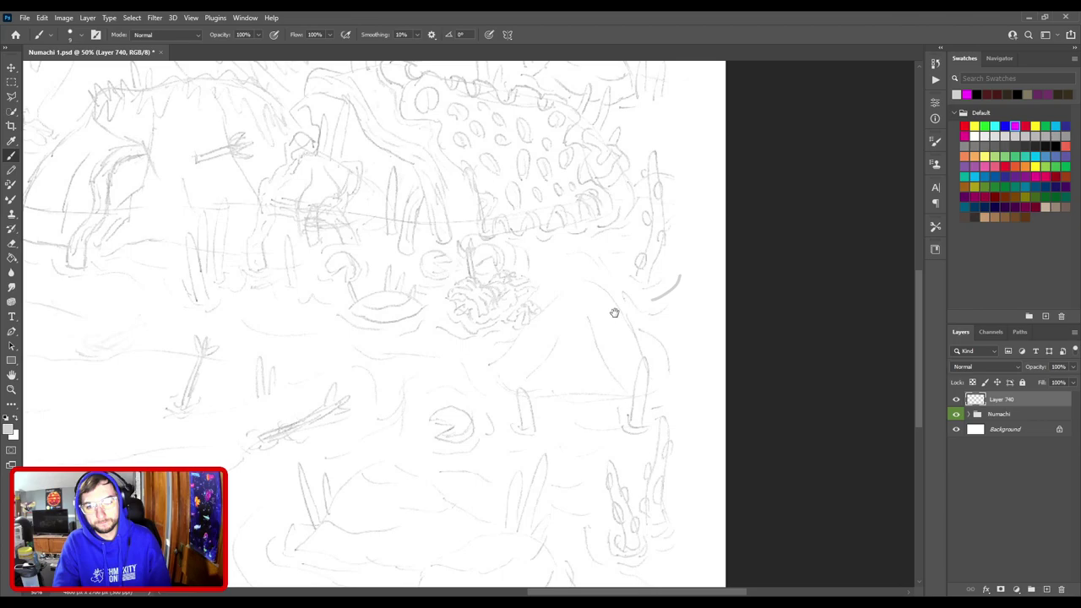
{"action": "left_click_drag", "start_coordinate": [614, 313], "coordinate": [517, 390]}
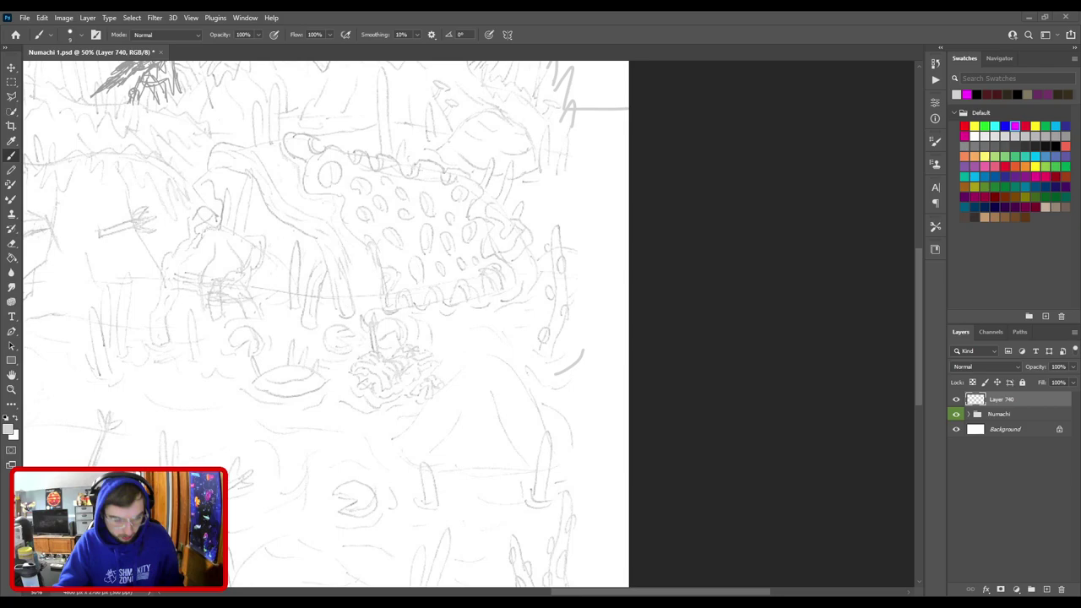
Draw curved water ripples in the canvas's right margin below the shoreline, beside the spotted log.
{"action": "key", "text": "ctrl+0"}
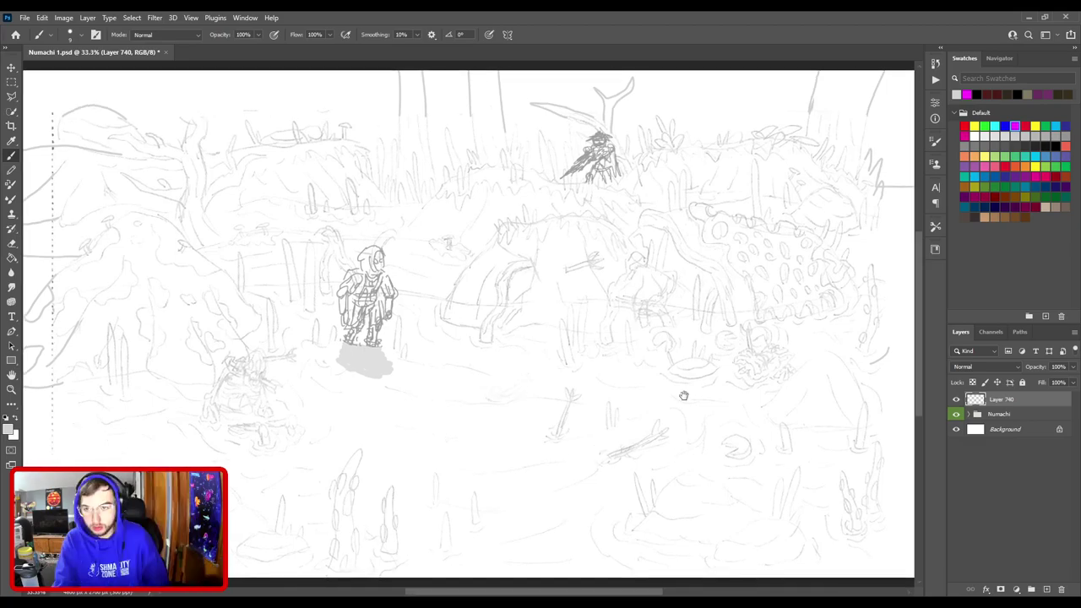
{"action": "left_click", "coordinate": [645, 333], "text": "ctrl"}
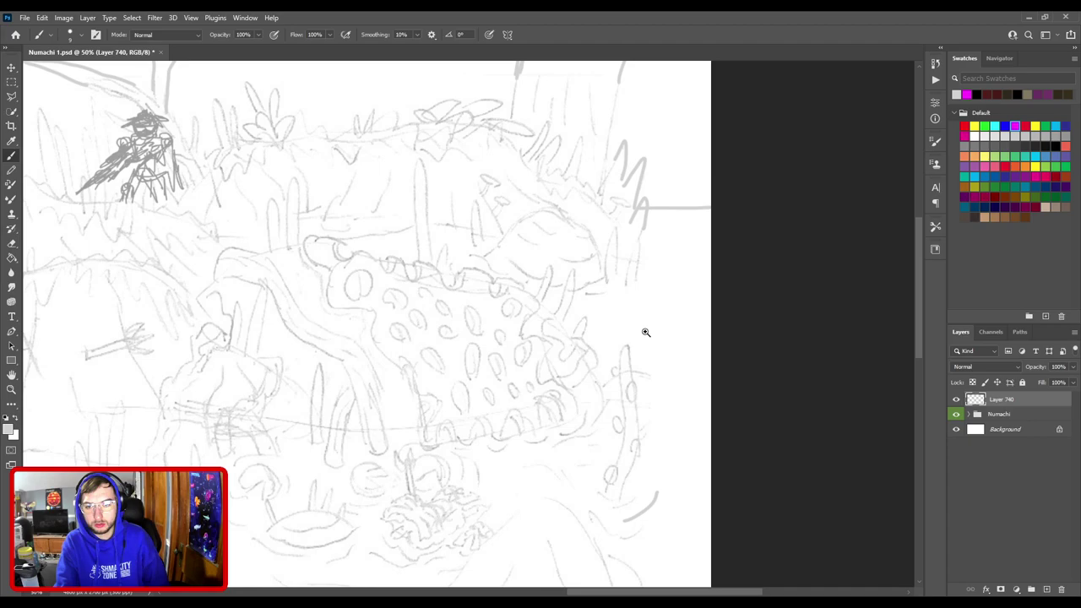
{"action": "left_click", "coordinate": [644, 333], "text": "ctrl"}
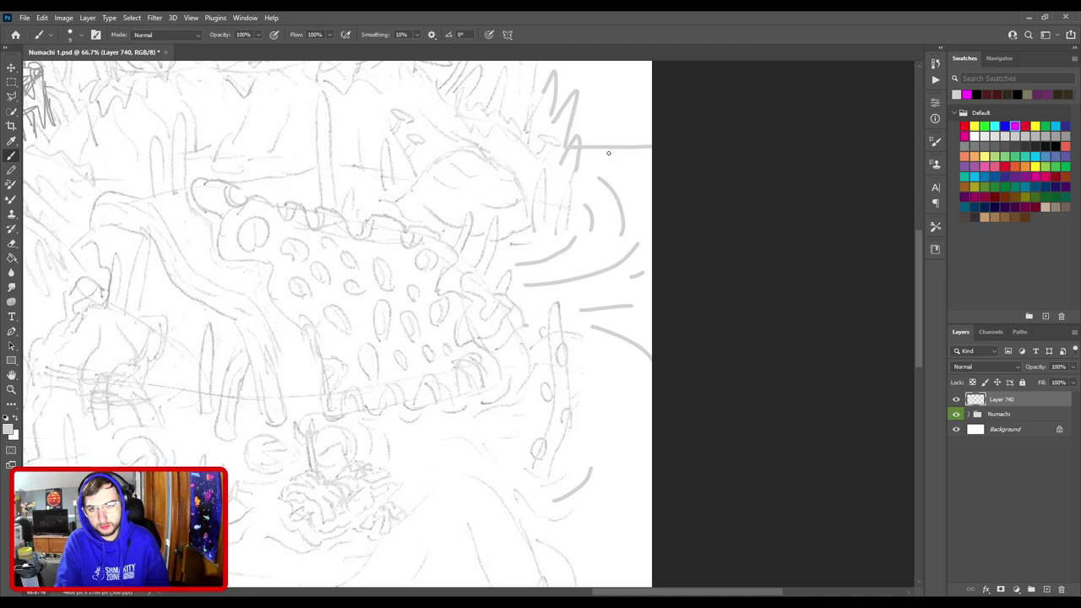
Draw thin forked trees and rounded bushes in the upper-right corner, between the large trunk and the canvas edge.
{"action": "scroll", "coordinate": [608, 153], "scroll_direction": "up", "scroll_amount": 5}
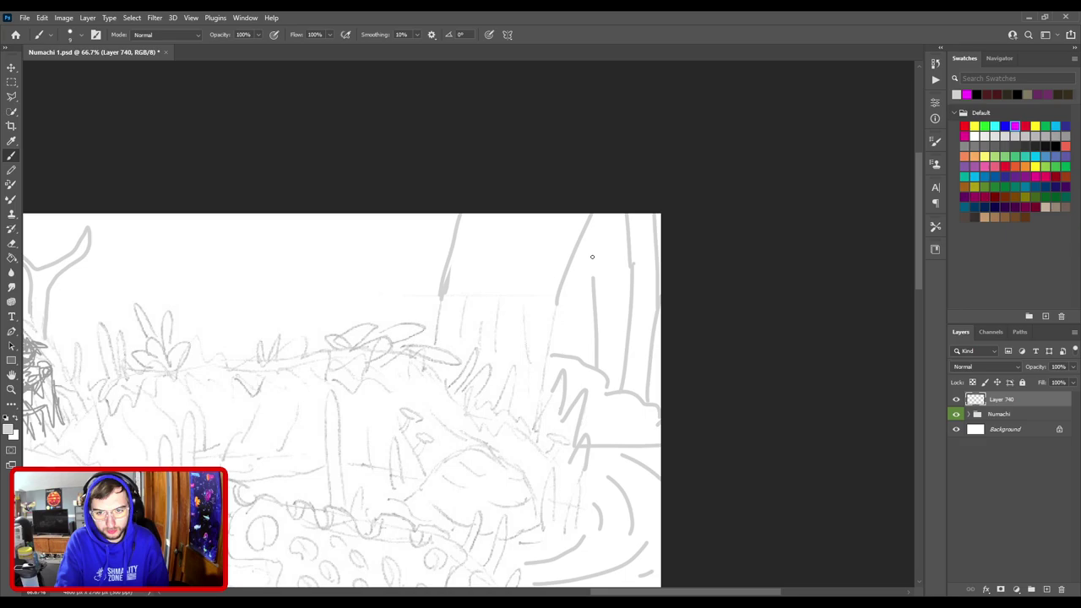
{"action": "left_click_drag", "start_coordinate": [615, 385], "coordinate": [616, 264]}
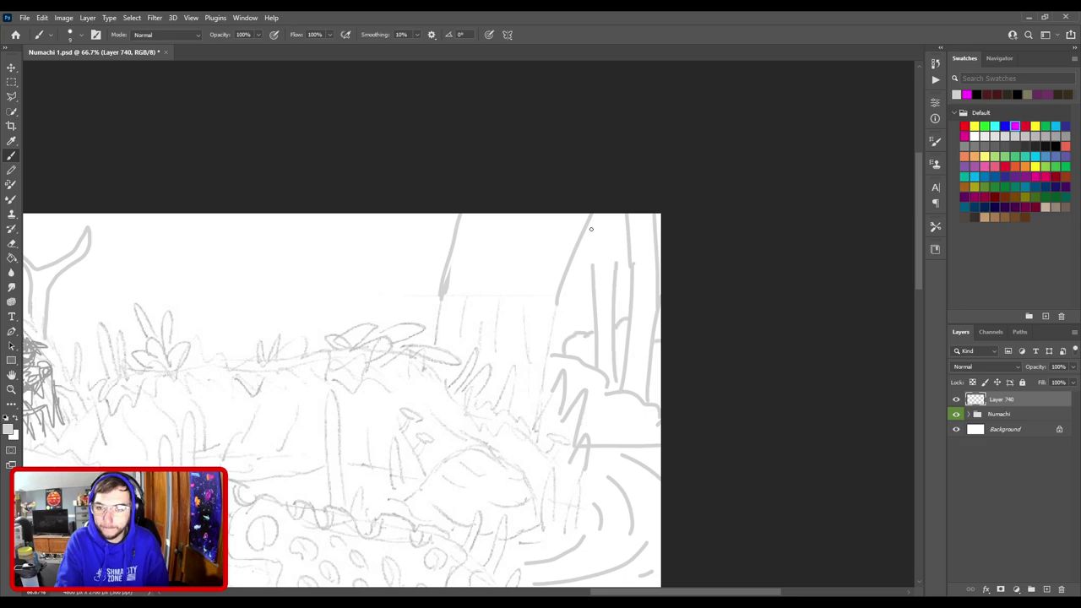
{"action": "left_click_drag", "start_coordinate": [611, 216], "coordinate": [602, 258]}
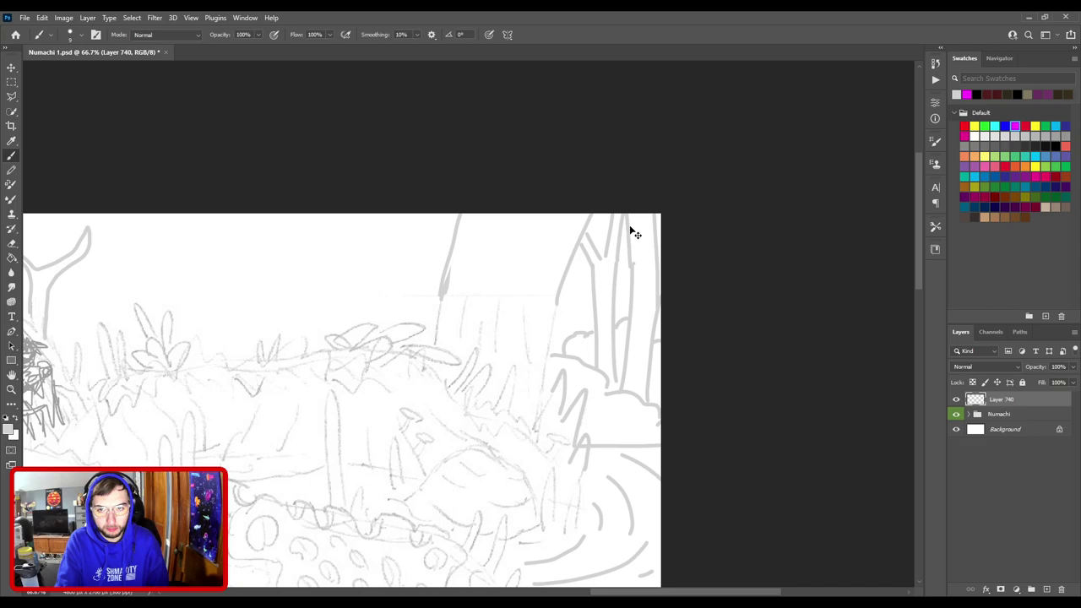
Add bark strokes to the large and central background trunks, and outline bushes between the hatted figure and the large trunk.
{"action": "scroll", "coordinate": [635, 234], "scroll_direction": "down", "scroll_amount": 1}
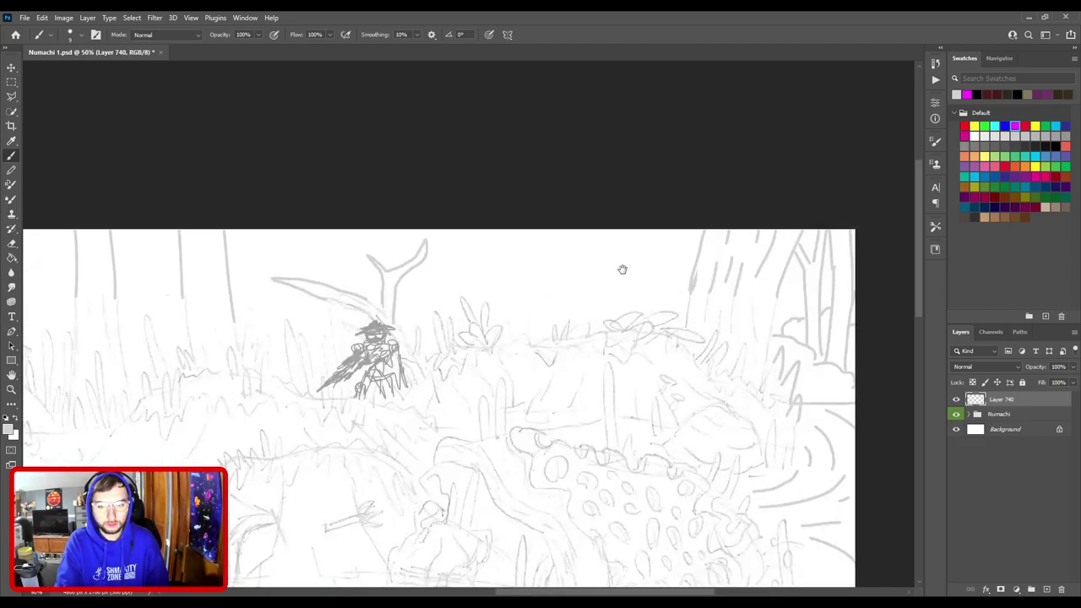
{"action": "scroll", "coordinate": [623, 269], "scroll_direction": "down", "scroll_amount": 1}
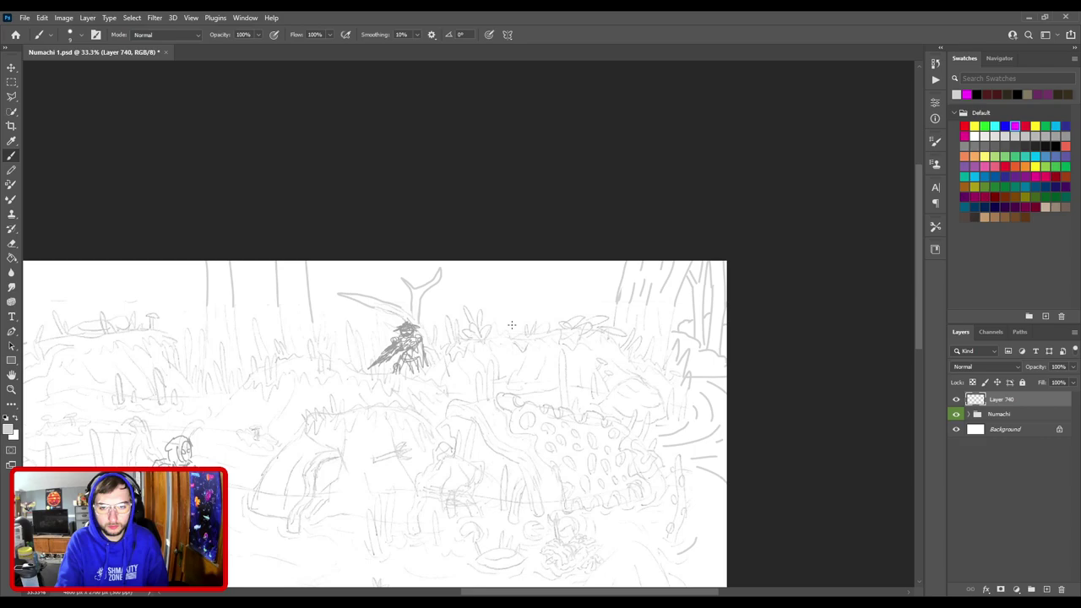
{"action": "scroll", "coordinate": [512, 324], "scroll_direction": "left", "scroll_amount": 3}
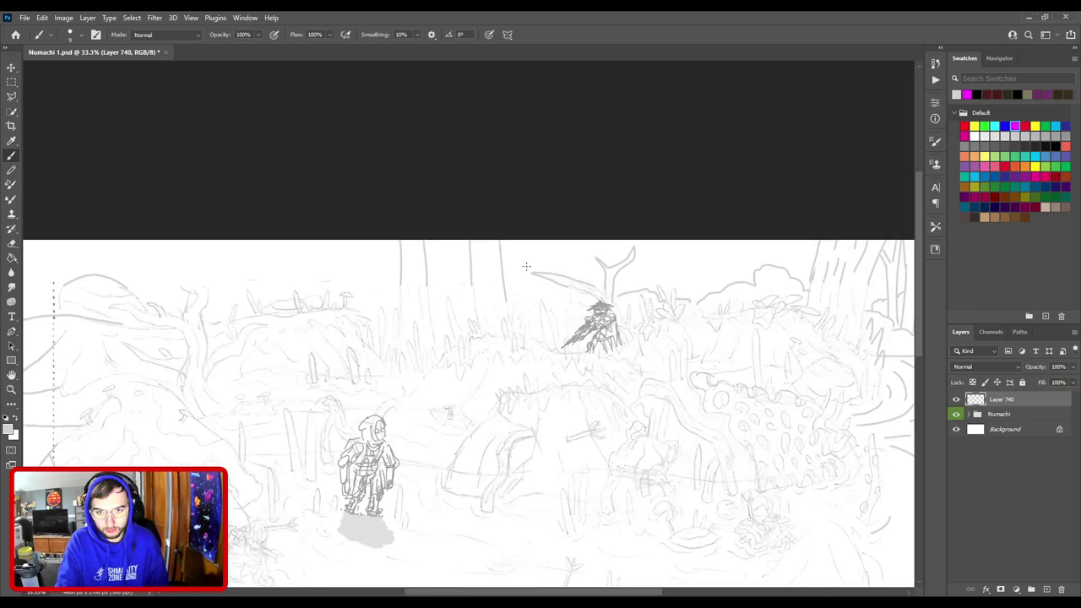
{"action": "scroll", "coordinate": [526, 266], "scroll_direction": "left", "scroll_amount": 4}
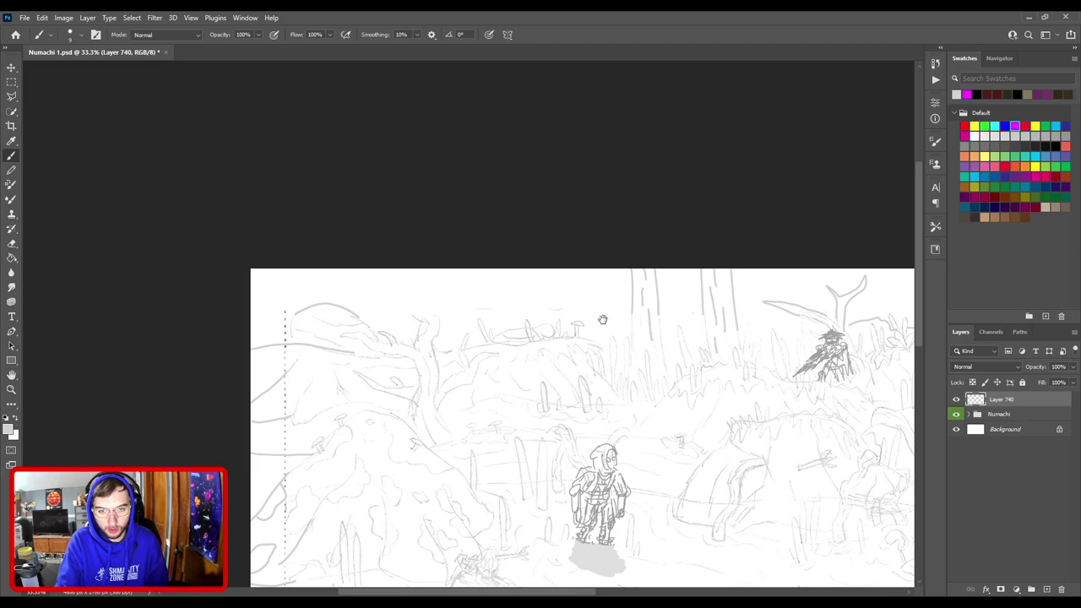
Complete the bare tree's curved top and draw background trunks and rounded bushes behind it, out to the canvas's left edge.
{"action": "left_click_drag", "start_coordinate": [602, 319], "coordinate": [763, 316]}
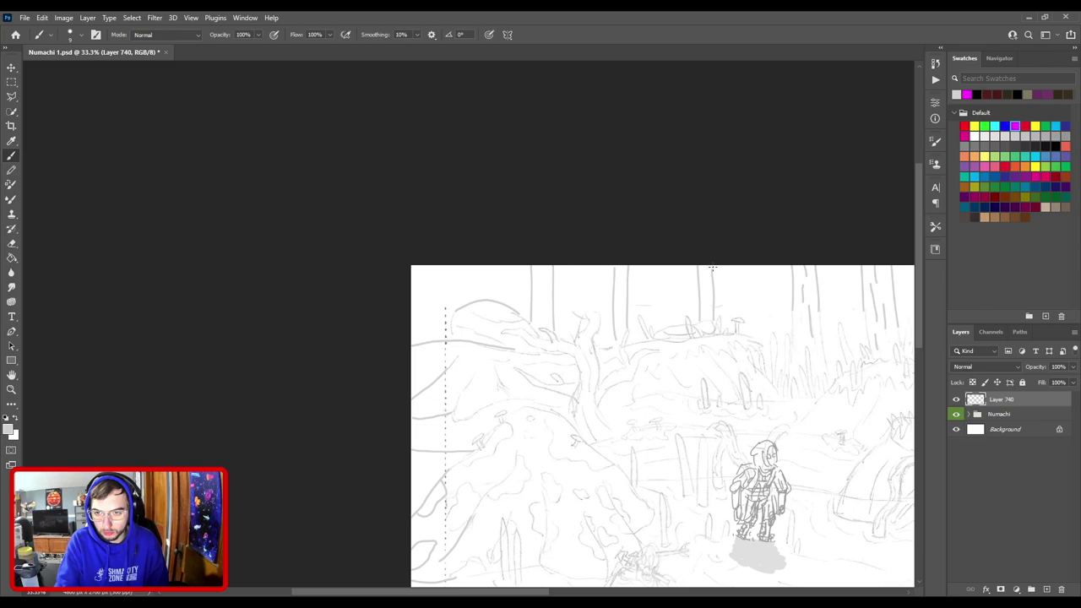
{"action": "left_click_drag", "start_coordinate": [557, 324], "coordinate": [712, 320]}
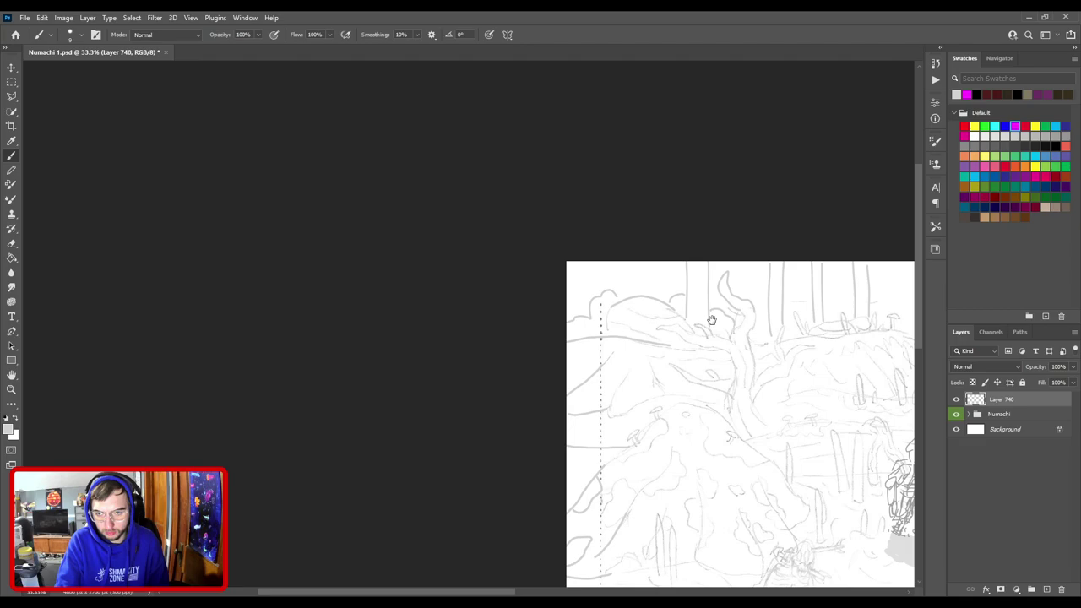
{"action": "left_click_drag", "start_coordinate": [712, 320], "coordinate": [492, 313]}
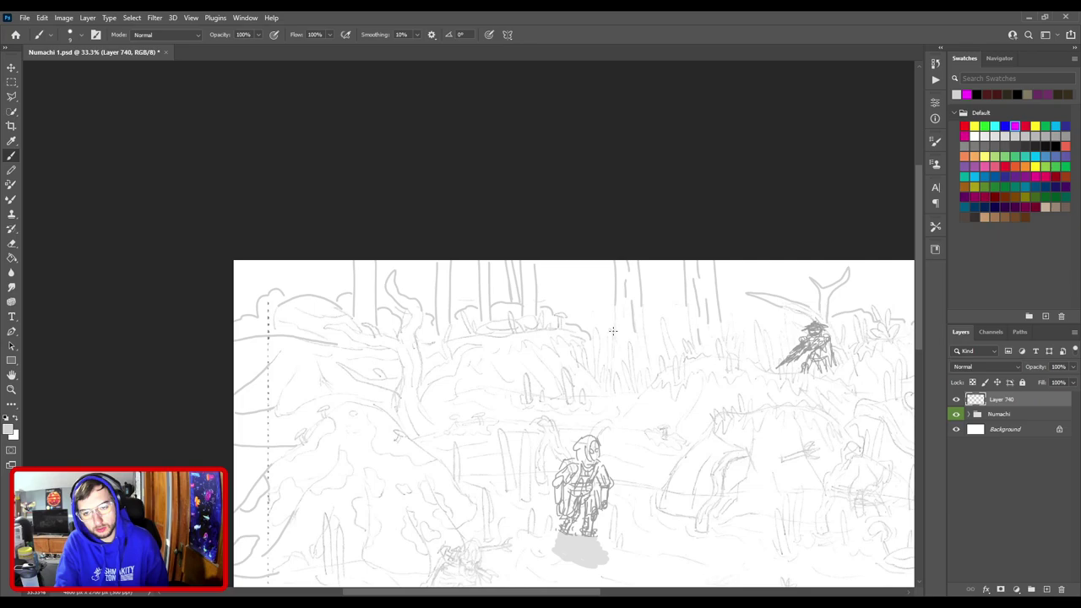
Fill the remaining gaps along the canvas's top edge with background trunks and rounded bushes, undoing a stray stroke.
{"action": "key", "text": "ctrl+0"}
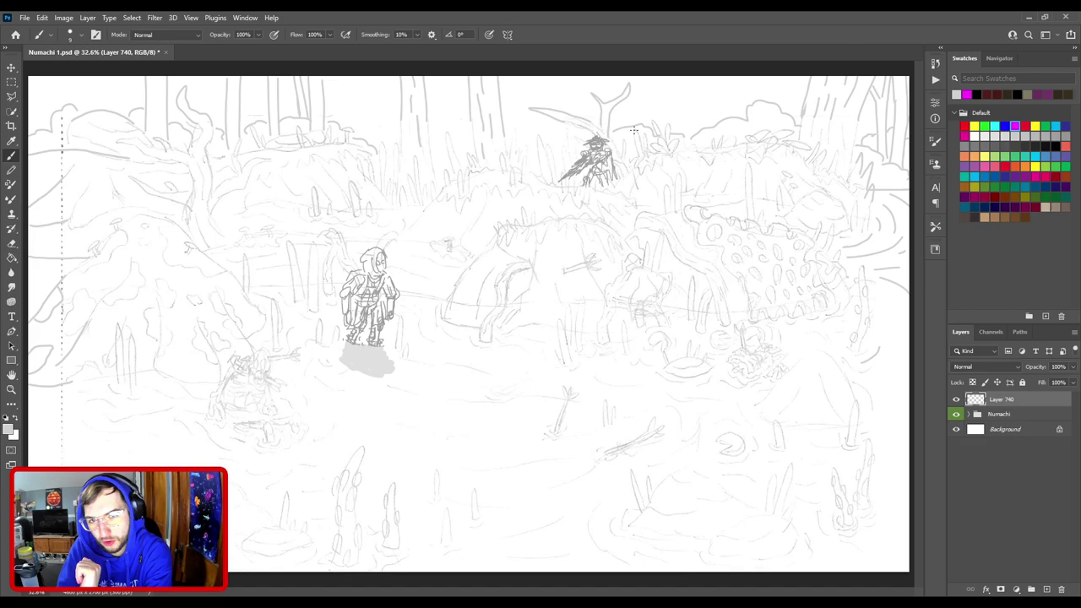
{"action": "left_click_drag", "start_coordinate": [725, 110], "coordinate": [767, 79]}
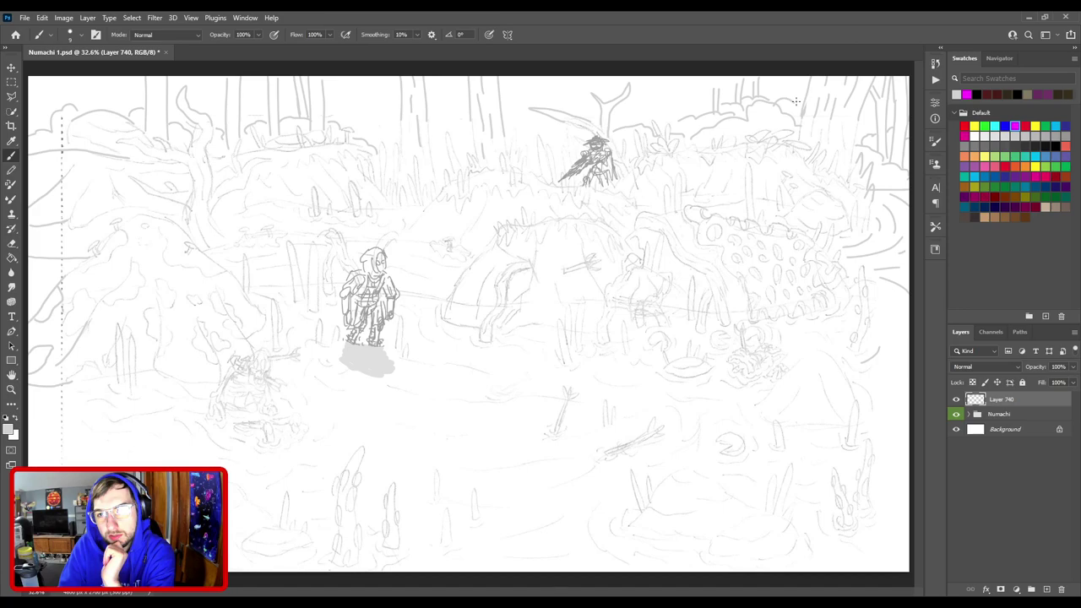
{"action": "key", "text": "ctrl+z"}
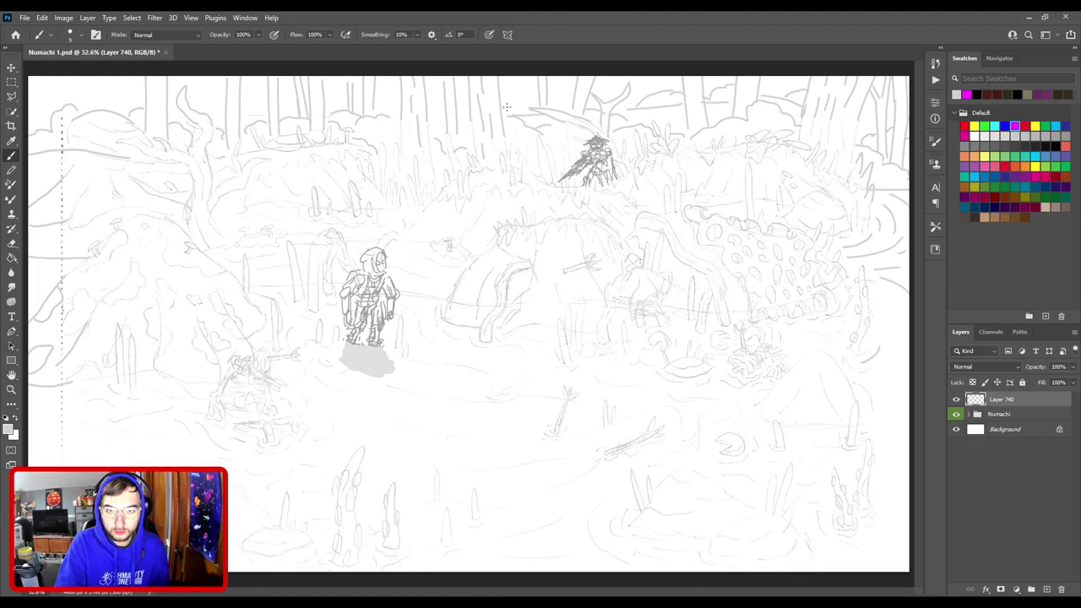
{"action": "left_click_drag", "start_coordinate": [507, 107], "coordinate": [537, 102]}
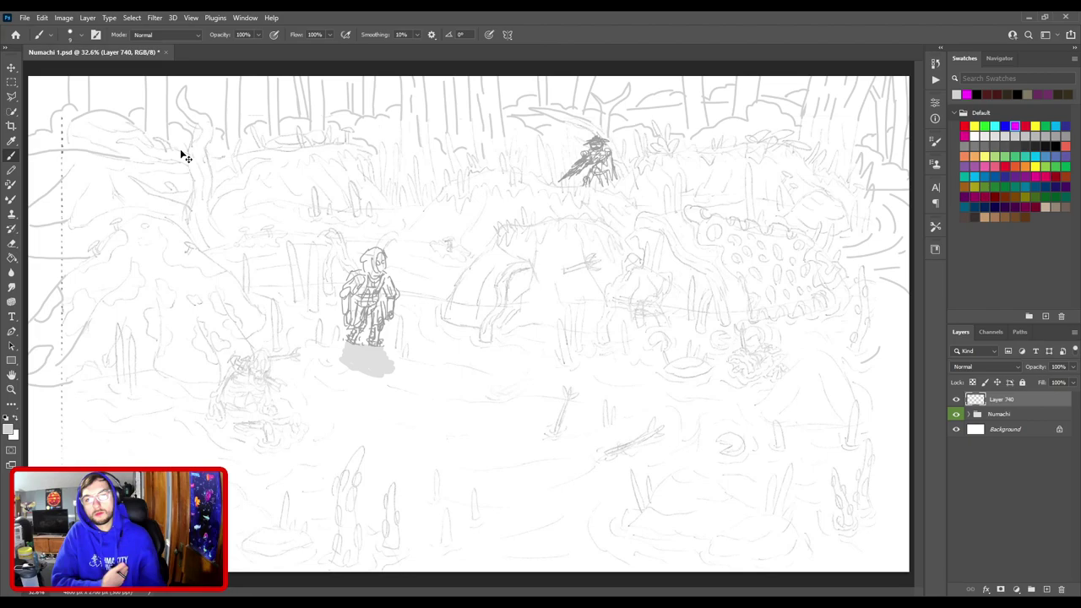
Draw curved water ripples down the lower right and lower left margins of the canvas.
{"action": "scroll", "coordinate": [671, 295], "scroll_direction": "up", "scroll_amount": 2}
{"action": "left_click_drag", "start_coordinate": [674, 399], "coordinate": [683, 321]}
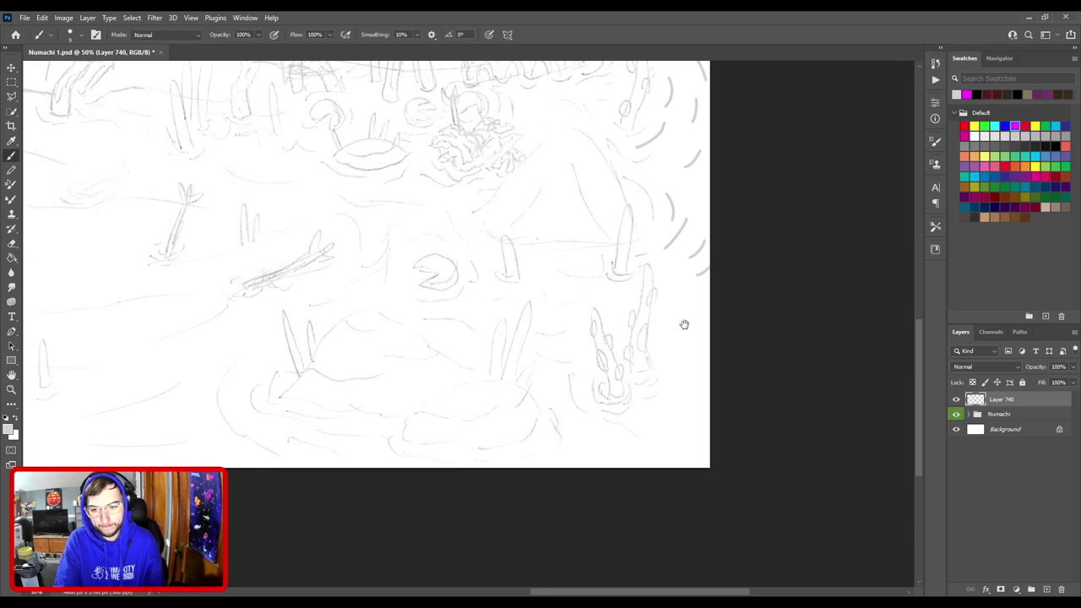
{"action": "scroll", "coordinate": [684, 324], "scroll_direction": "left", "scroll_amount": 10}
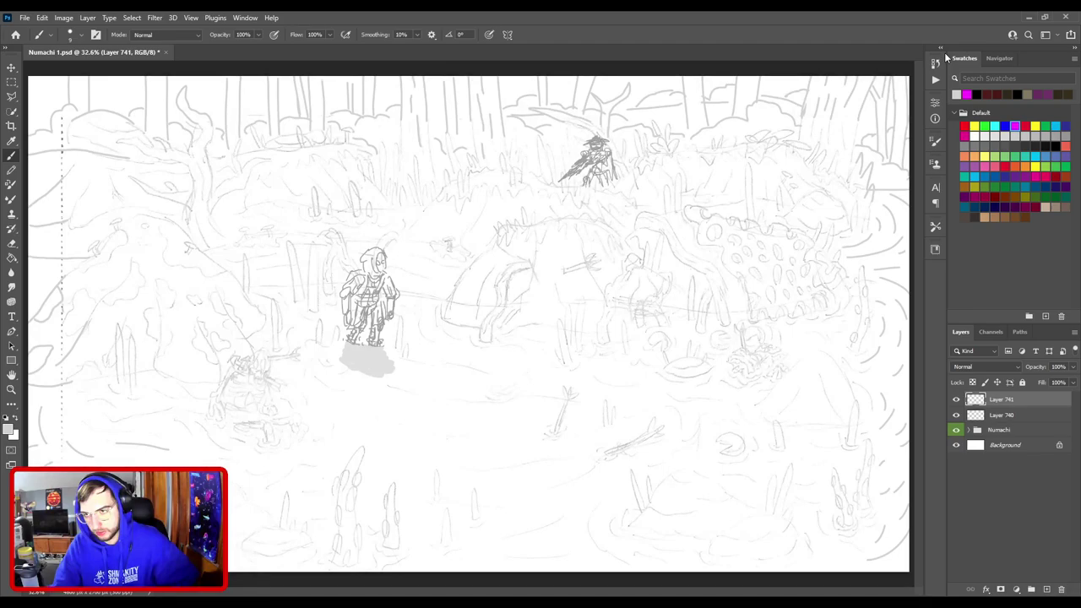
Set the brush colour to black and ink the large mound's top outline from the canvas's left edge over its peak.
{"action": "left_click", "coordinate": [1056, 146]}
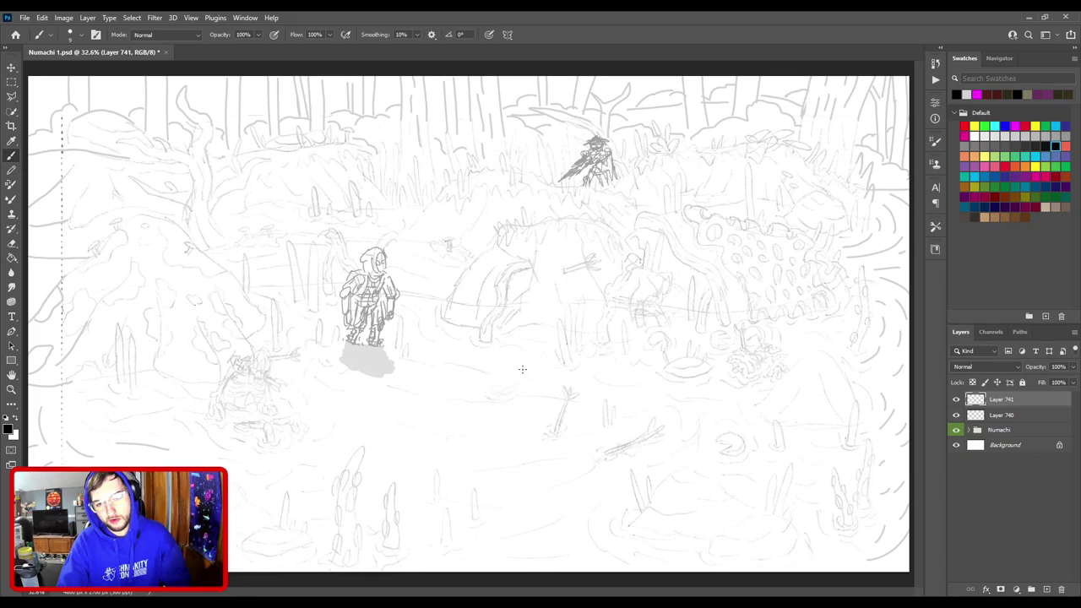
{"action": "key", "text": "ctrl+plus"}
{"action": "key", "text": "ctrl+plus"}
{"action": "key", "text": "ctrl+plus"}
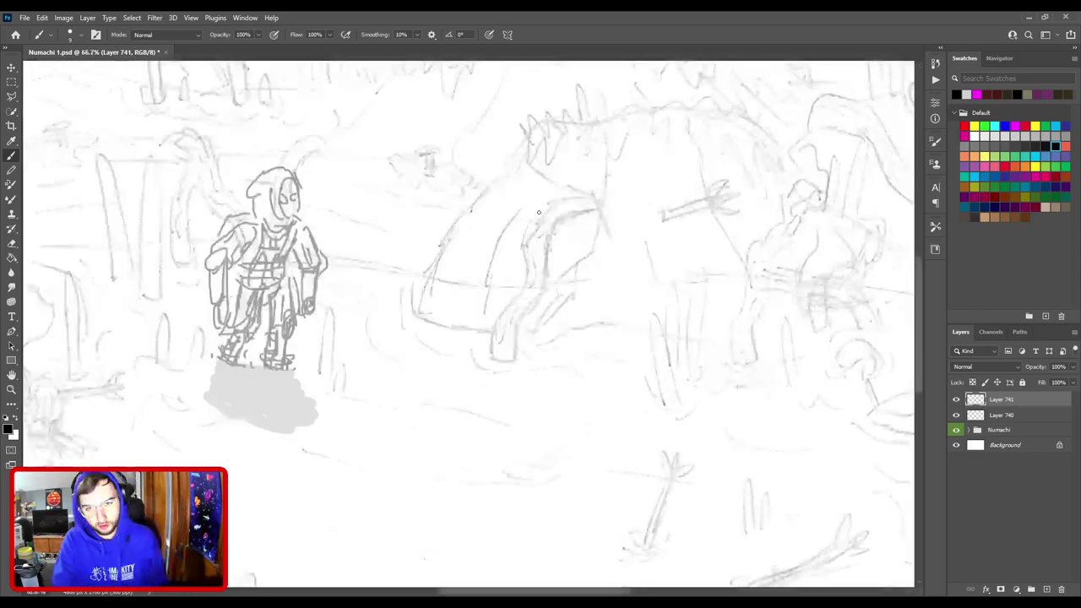
{"action": "left_click_drag", "start_coordinate": [375, 349], "coordinate": [713, 302]}
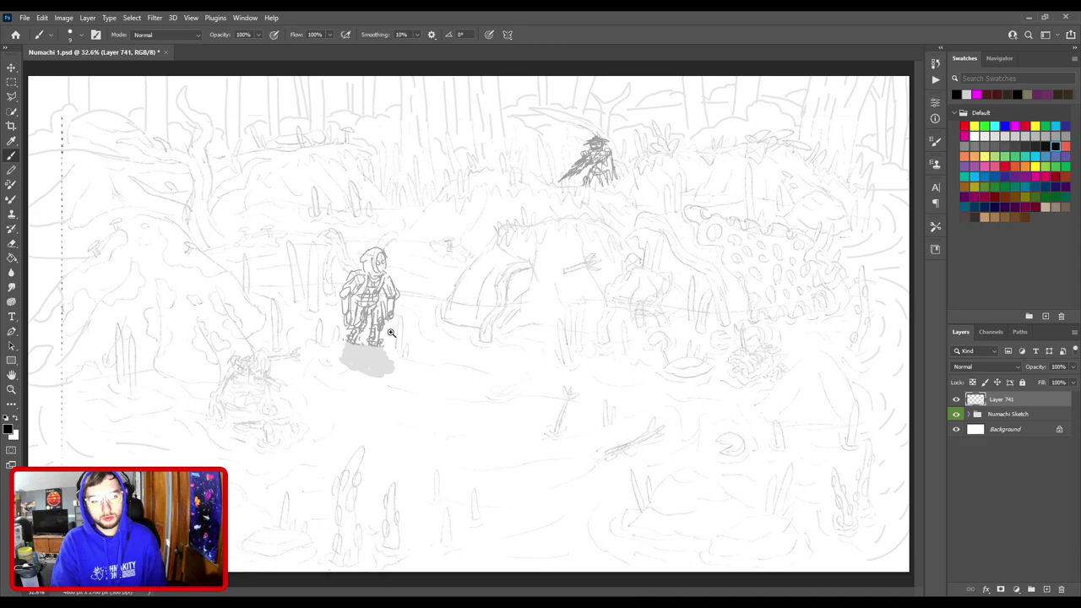
{"action": "left_click", "coordinate": [391, 333]}
{"action": "left_click_drag", "start_coordinate": [26, 301], "coordinate": [375, 297]}
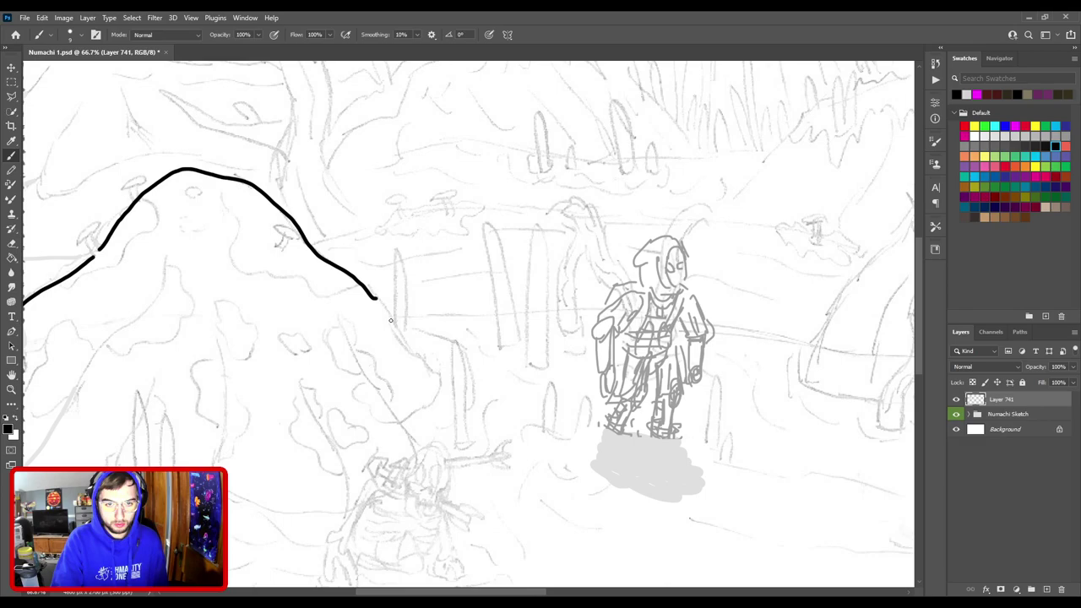
Continue the black outline down the mound's right slope and around its rounded lower lobe, undoing the stray fold line.
{"action": "scroll", "coordinate": [390, 319], "scroll_direction": "up", "scroll_amount": 3}
{"action": "left_click_drag", "start_coordinate": [385, 305], "coordinate": [466, 407]}
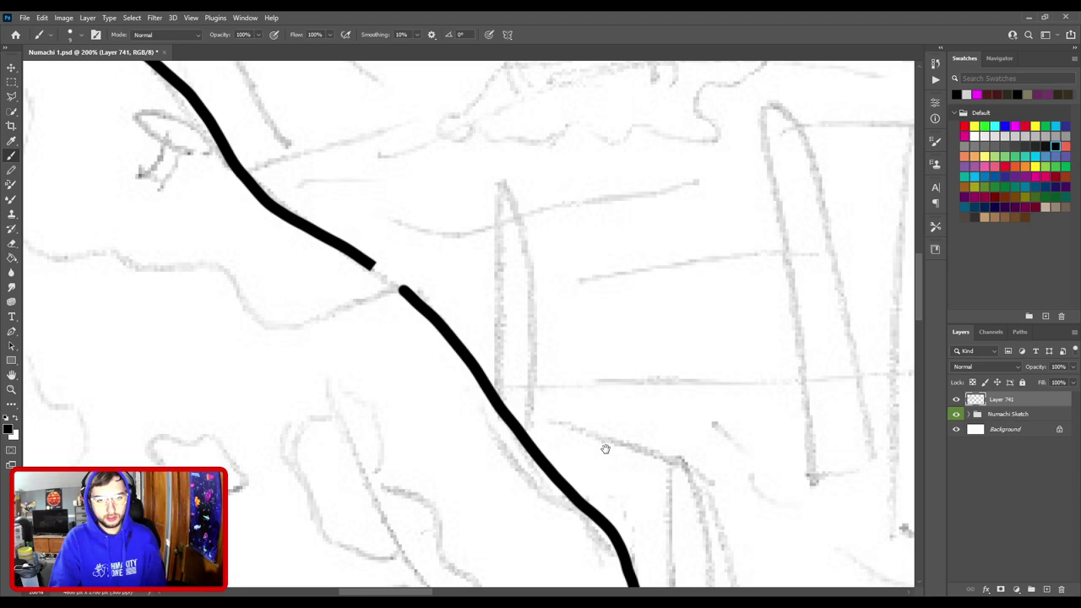
{"action": "key", "text": "ctrl+plus"}
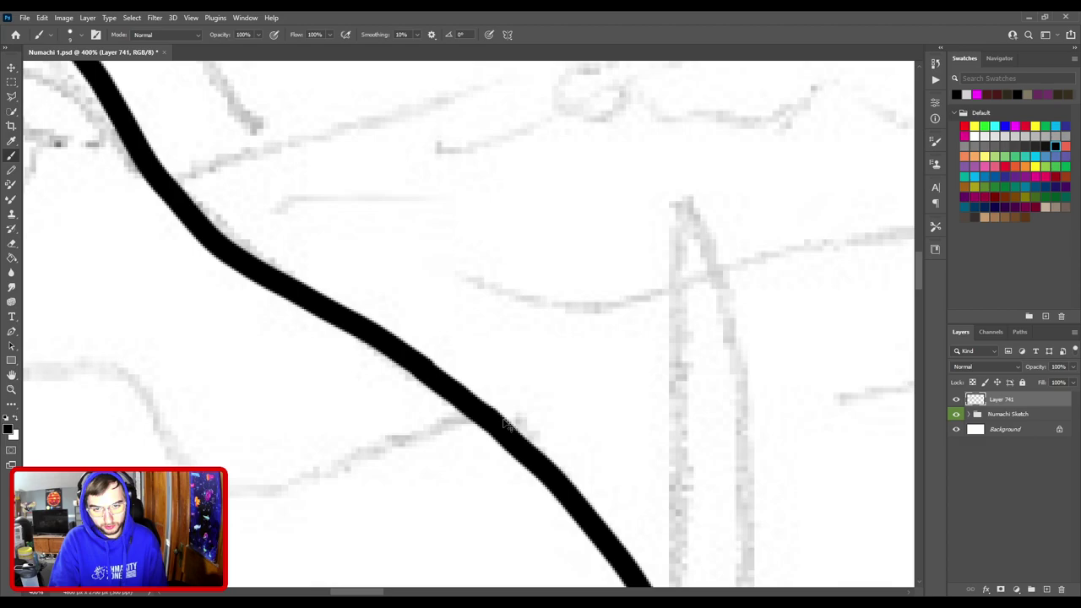
{"action": "scroll", "coordinate": [504, 424], "scroll_direction": "down", "scroll_amount": 4}
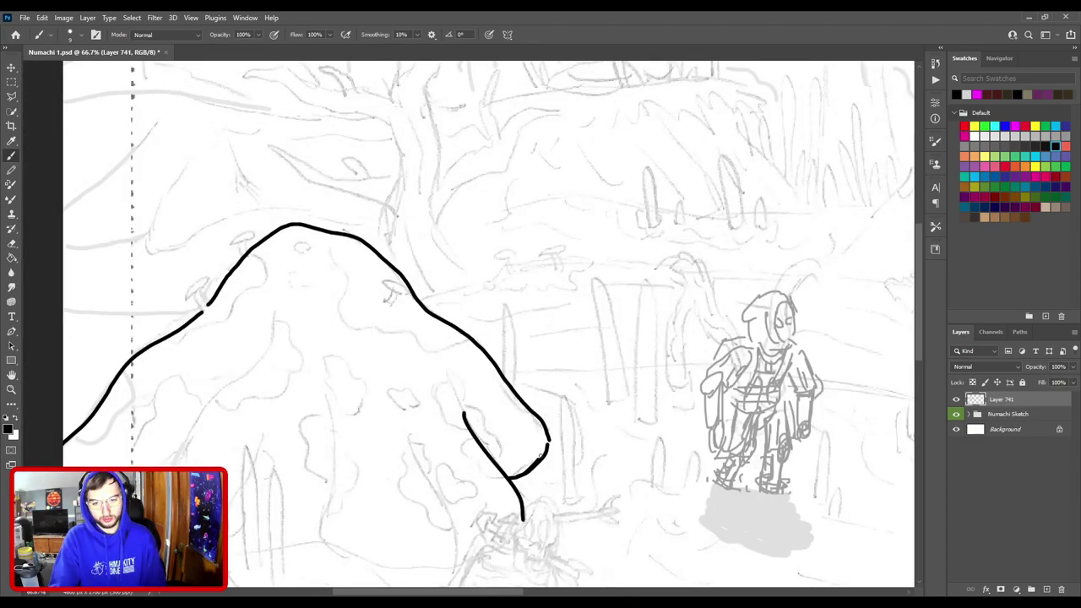
{"action": "key", "text": "ctrl+z"}
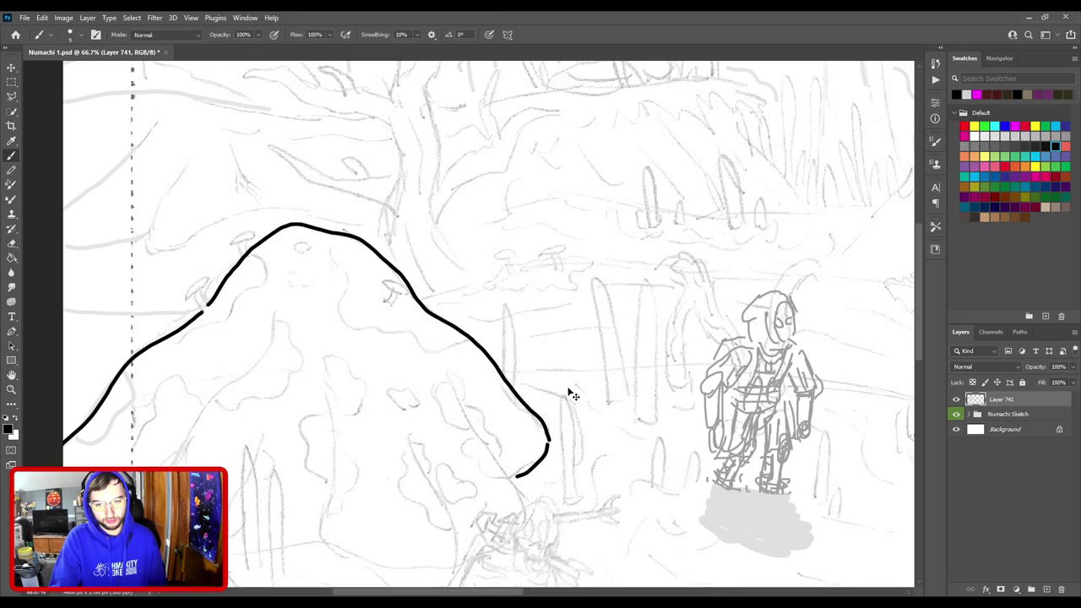
Smooth the rounded bend of the mound's lower-right lobe and end its outline at the sketched fold.
{"action": "scroll", "coordinate": [572, 395], "scroll_direction": "up", "scroll_amount": 5}
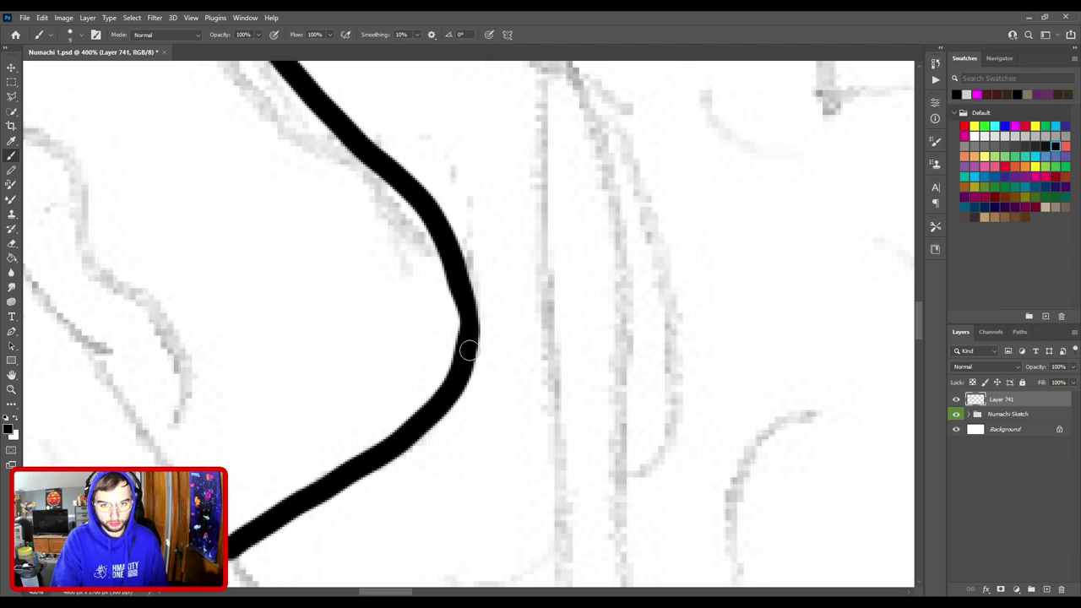
{"action": "scroll", "coordinate": [468, 350], "scroll_direction": "down", "scroll_amount": 1}
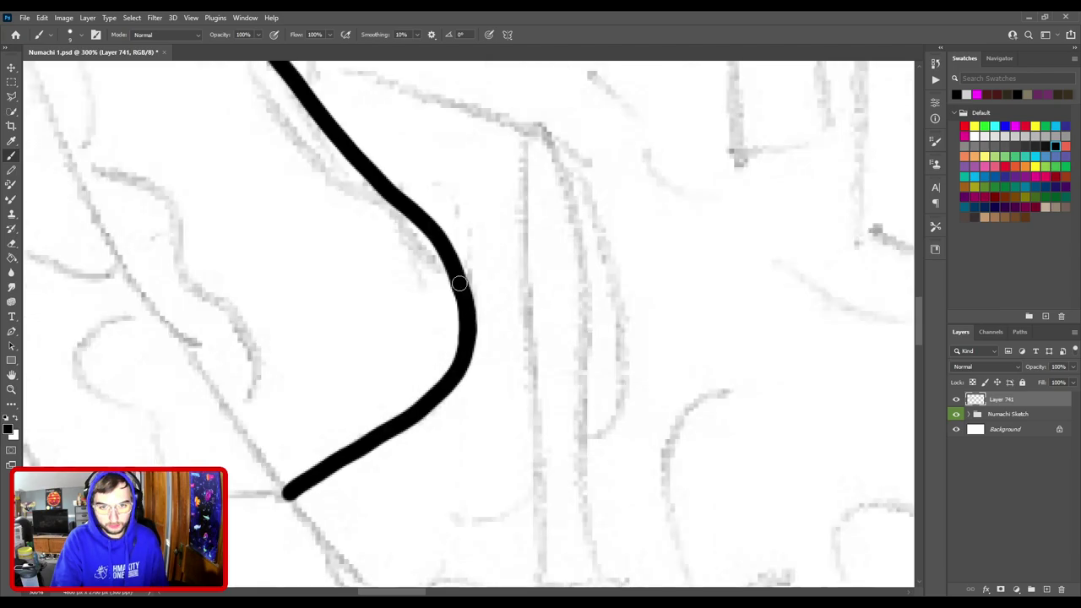
{"action": "scroll", "coordinate": [459, 283], "scroll_direction": "down", "scroll_amount": 2}
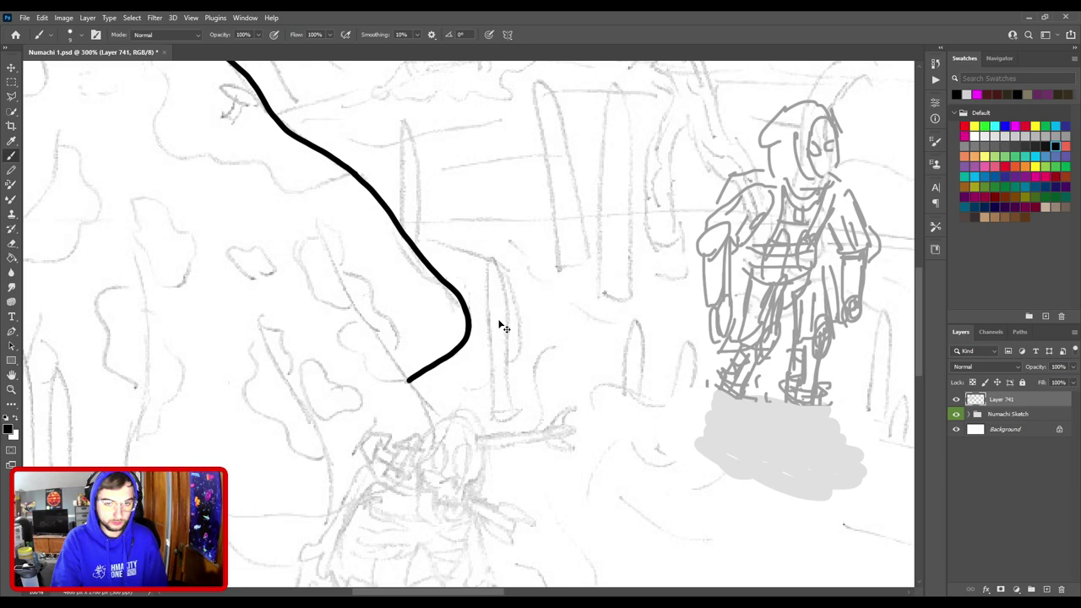
Close the gap in the mound's left slope outline beside the small mushroom with a smooth join.
{"action": "scroll", "coordinate": [502, 326], "scroll_direction": "up", "scroll_amount": 3}
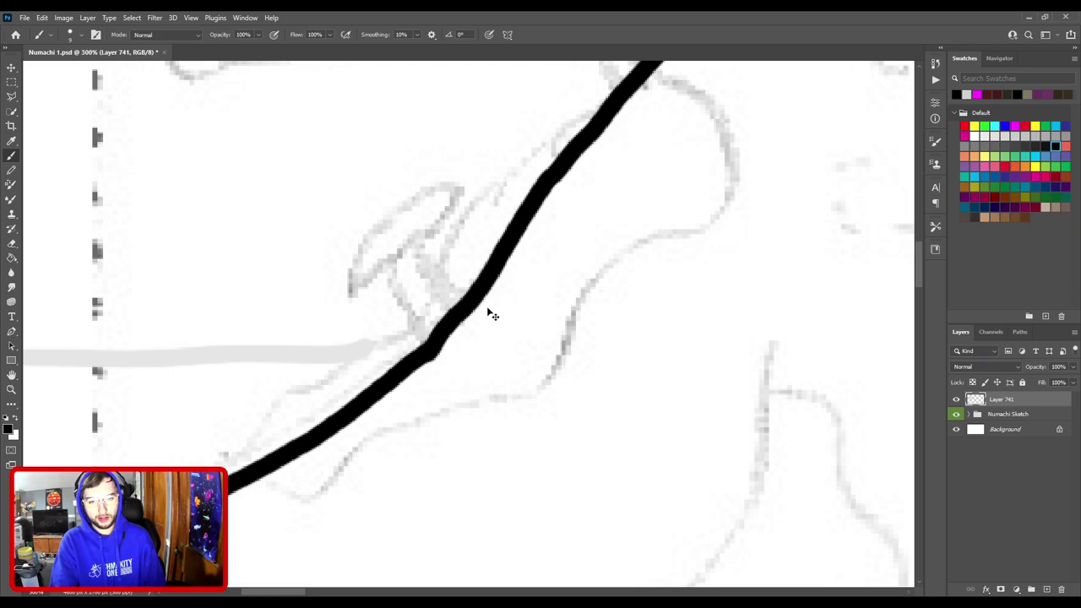
{"action": "key", "text": "ctrl+plus"}
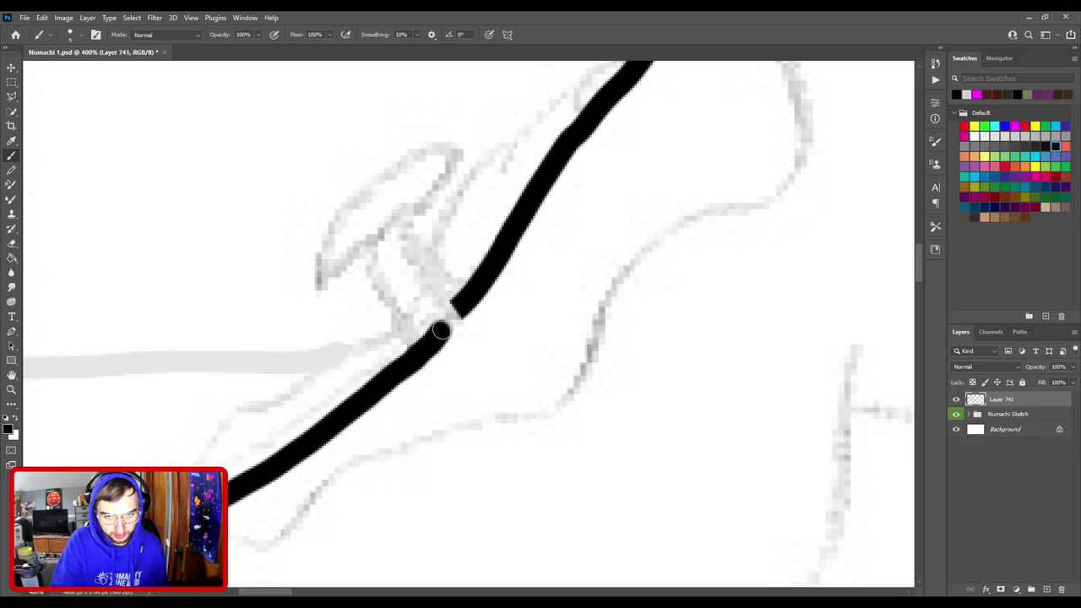
{"action": "key", "text": "ctrl+minus"}
{"action": "key", "text": "ctrl+minus"}
{"action": "key", "text": "ctrl+minus"}
{"action": "key", "text": "ctrl+minus"}
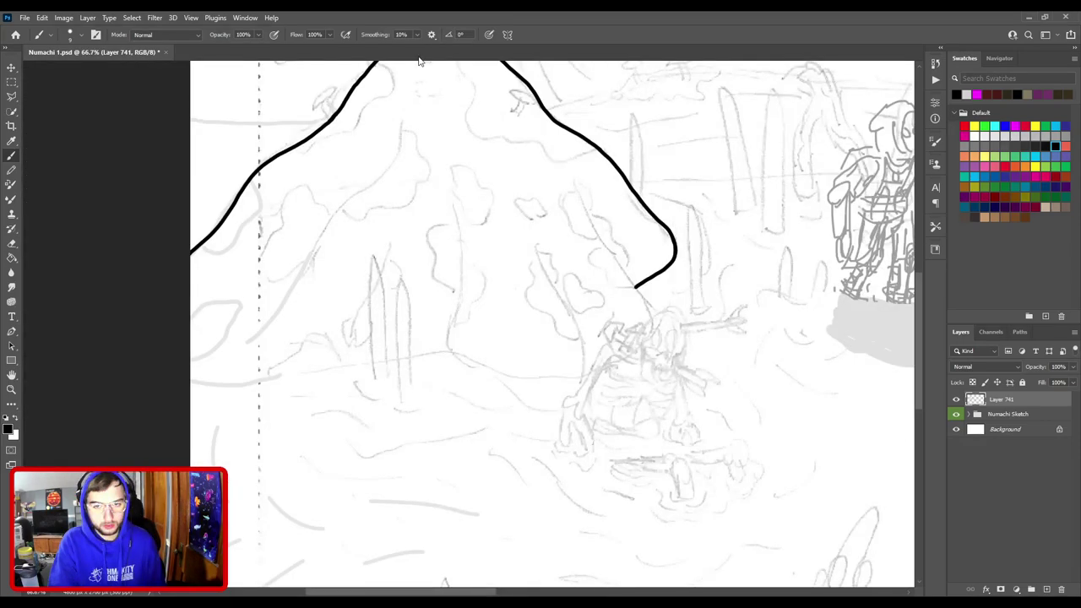
Ink the mound's left base line with a rounded corner, a short fold and a line out to the canvas's left edge.
{"action": "scroll", "coordinate": [593, 351], "scroll_direction": "up", "scroll_amount": 1}
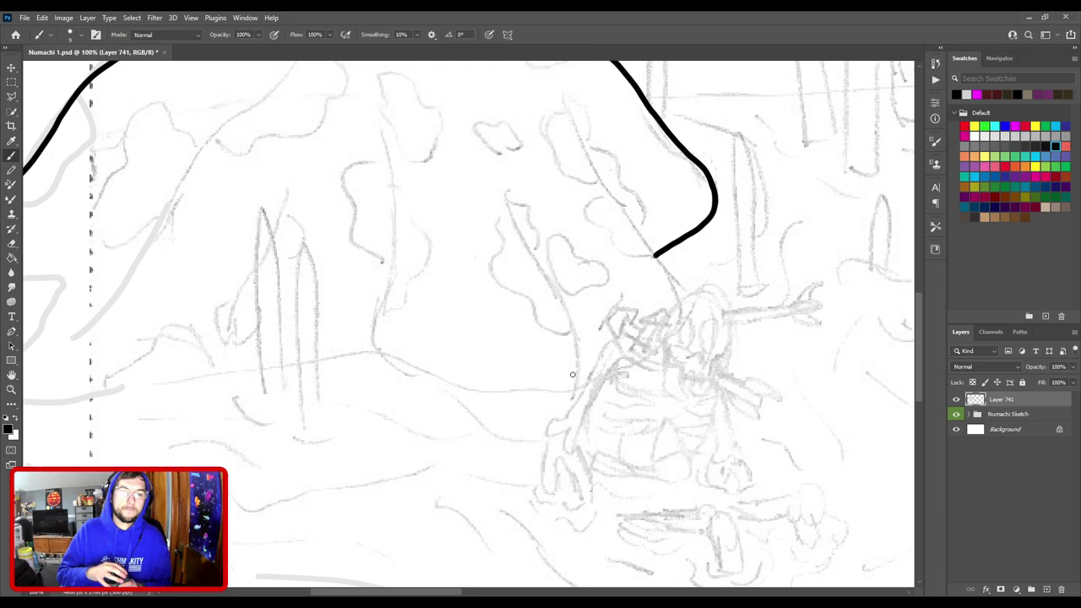
{"action": "key", "text": "r"}
{"action": "left_click_drag", "start_coordinate": [573, 374], "coordinate": [409, 204]}
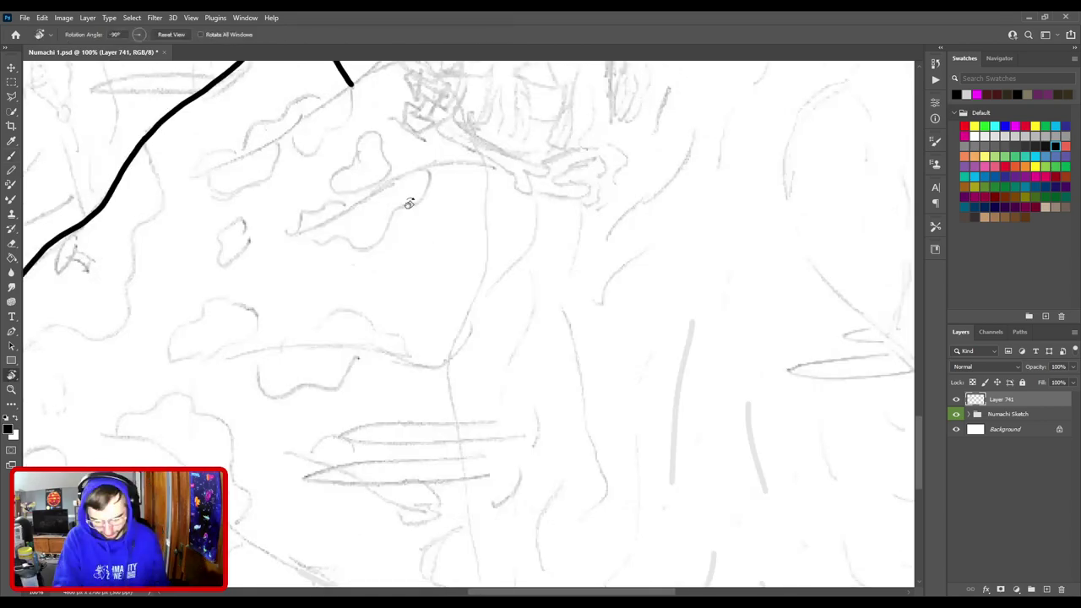
{"action": "key", "text": "ctrl+minus"}
{"action": "key", "text": "ctrl+minus"}
{"action": "key", "text": "ctrl+minus"}
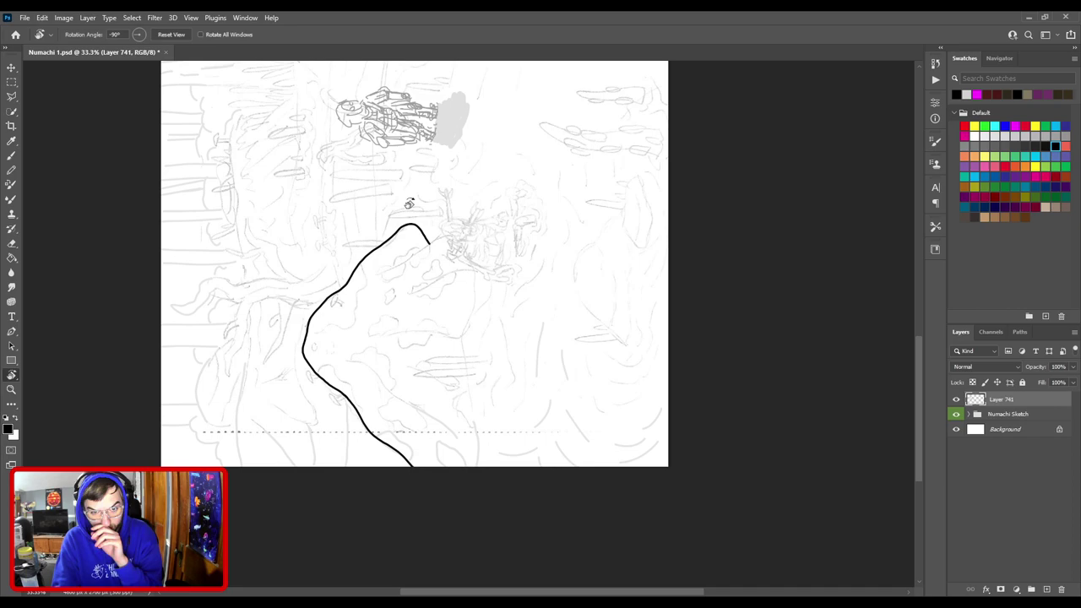
{"action": "left_click_drag", "start_coordinate": [408, 203], "coordinate": [600, 352]}
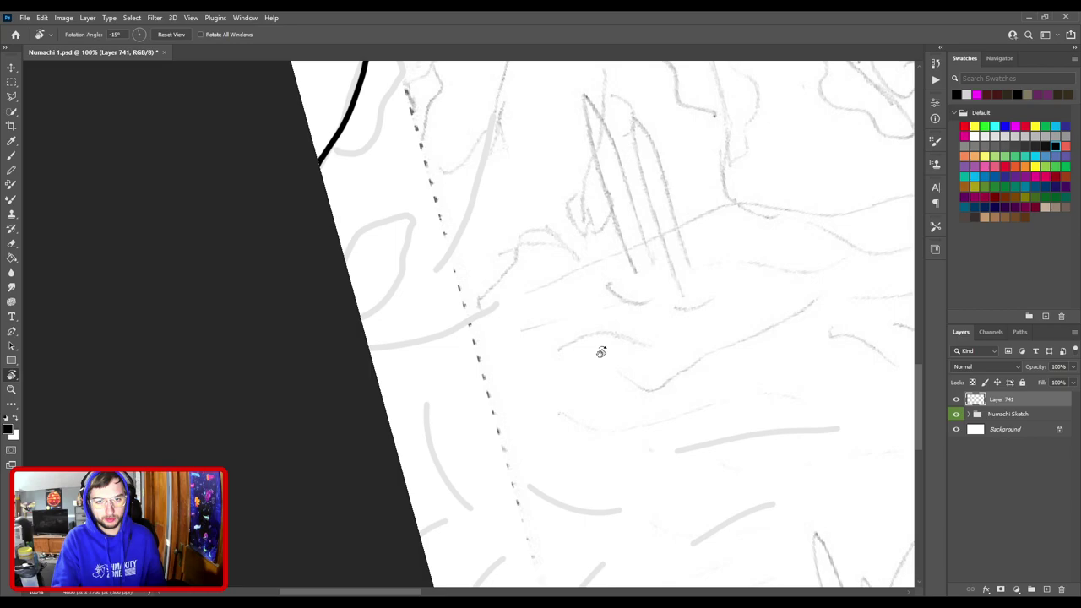
{"action": "key", "text": "Escape"}
{"action": "key", "text": "ctrl+minus"}
{"action": "key", "text": "b"}
{"action": "key", "text": "ctrl+minus"}
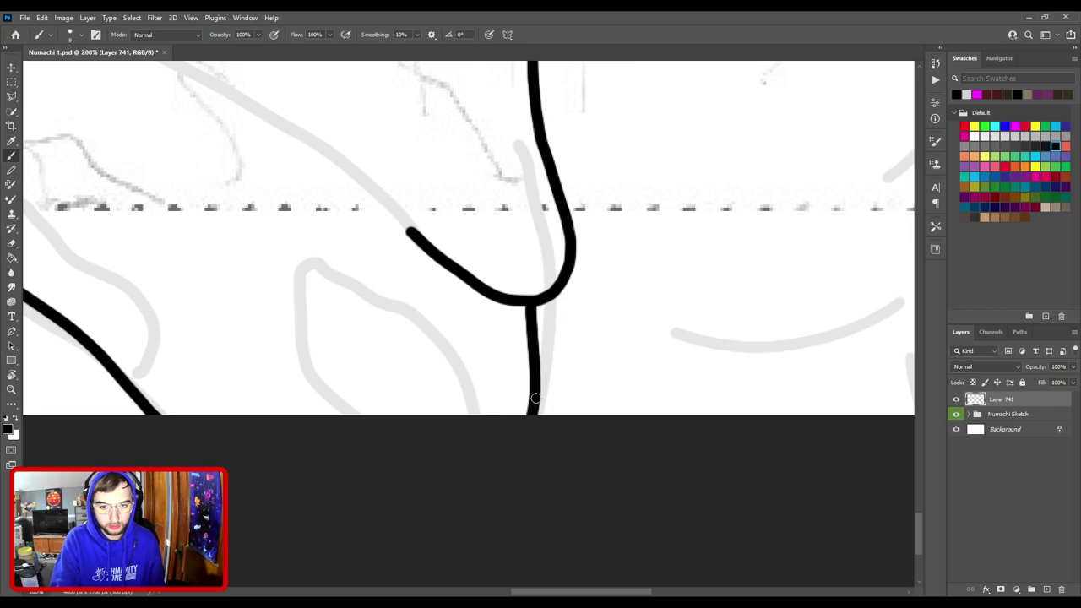
Undo the rounded base corner near the canvas's left edge and redraw the base and fold lines meeting in a sharp tip.
{"action": "key", "text": "ctrl+z"}
{"action": "left_click_drag", "start_coordinate": [541, 148], "coordinate": [448, 245]}
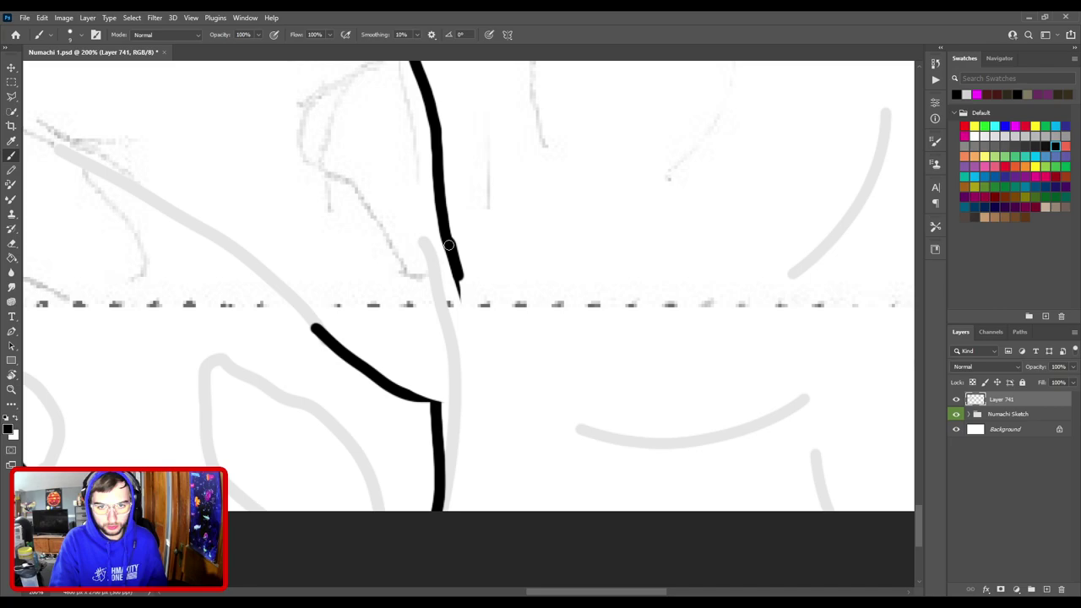
{"action": "left_click_drag", "start_coordinate": [449, 245], "coordinate": [462, 414]}
{"action": "key", "text": "ctrl+plus"}
{"action": "key", "text": "e"}
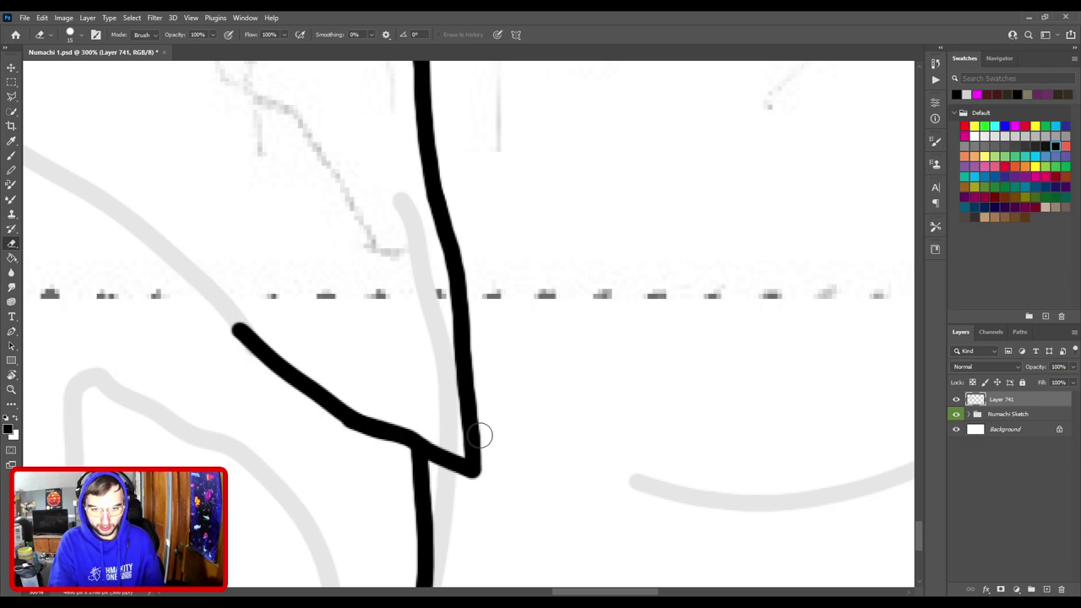
Undo the base line's last stretch and redraw it with a gentle bend into the pointed tip.
{"action": "key", "text": "ctrl+z"}
{"action": "key", "text": "b"}
{"action": "left_click_drag", "start_coordinate": [478, 466], "coordinate": [488, 420]}
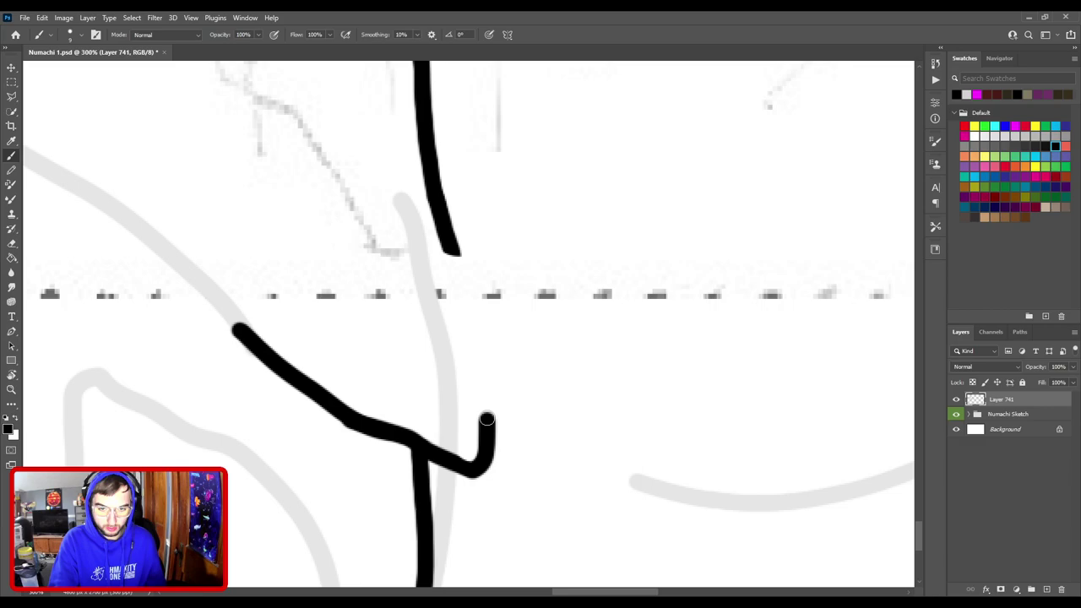
{"action": "left_click_drag", "start_coordinate": [486, 419], "coordinate": [461, 253]}
{"action": "left_click_drag", "start_coordinate": [498, 445], "coordinate": [634, 407]}
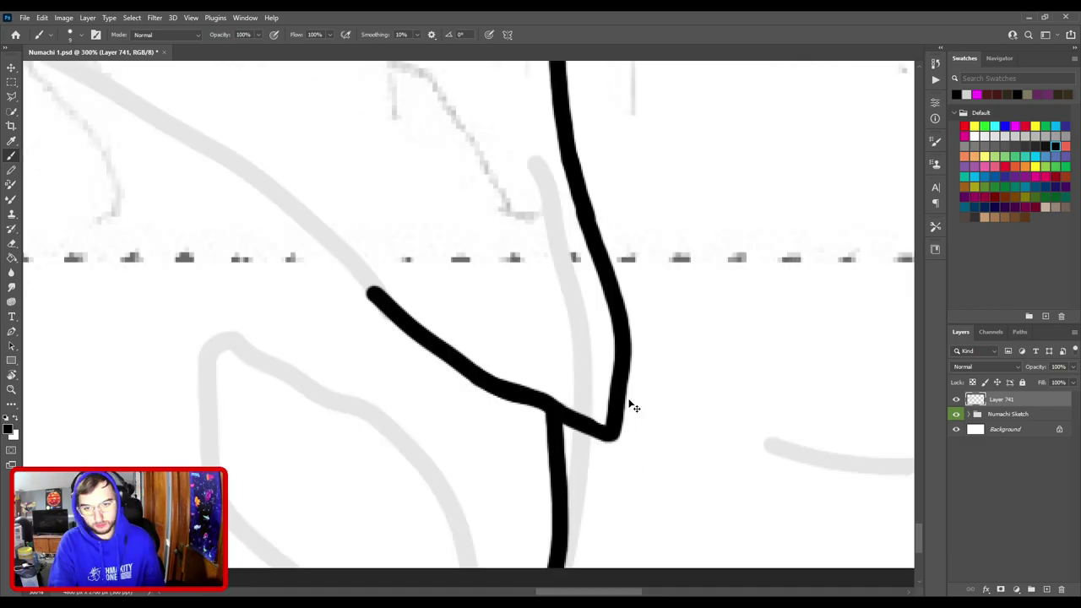
Ink two long folds on the mound's front and the curved base line joining them to the left base.
{"action": "key", "text": "ctrl+minus"}
{"action": "key", "text": "ctrl+minus"}
{"action": "key", "text": "ctrl+minus"}
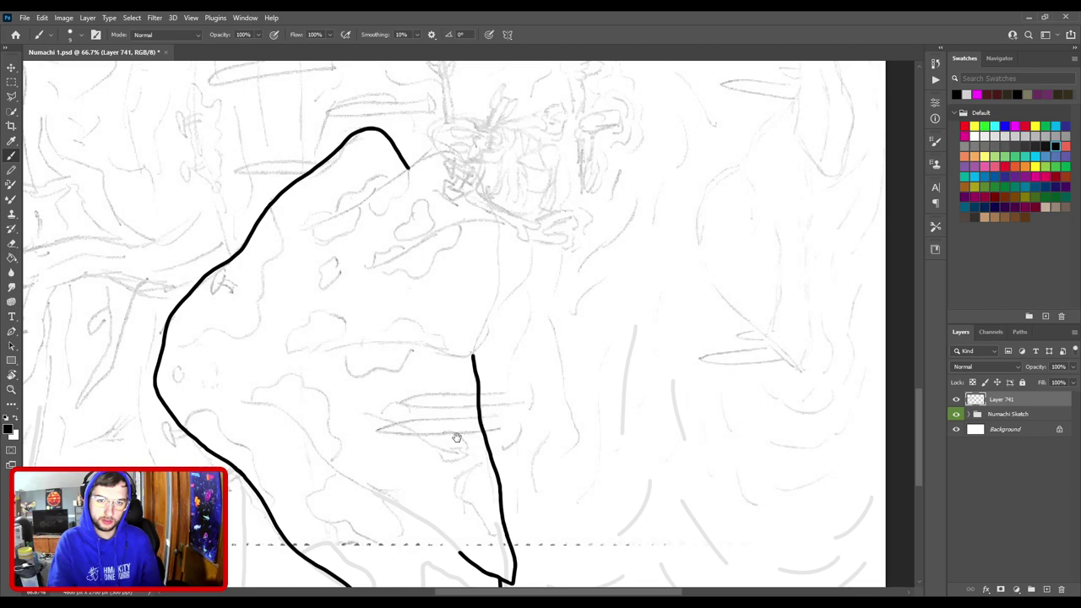
{"action": "key", "text": "ctrl+plus"}
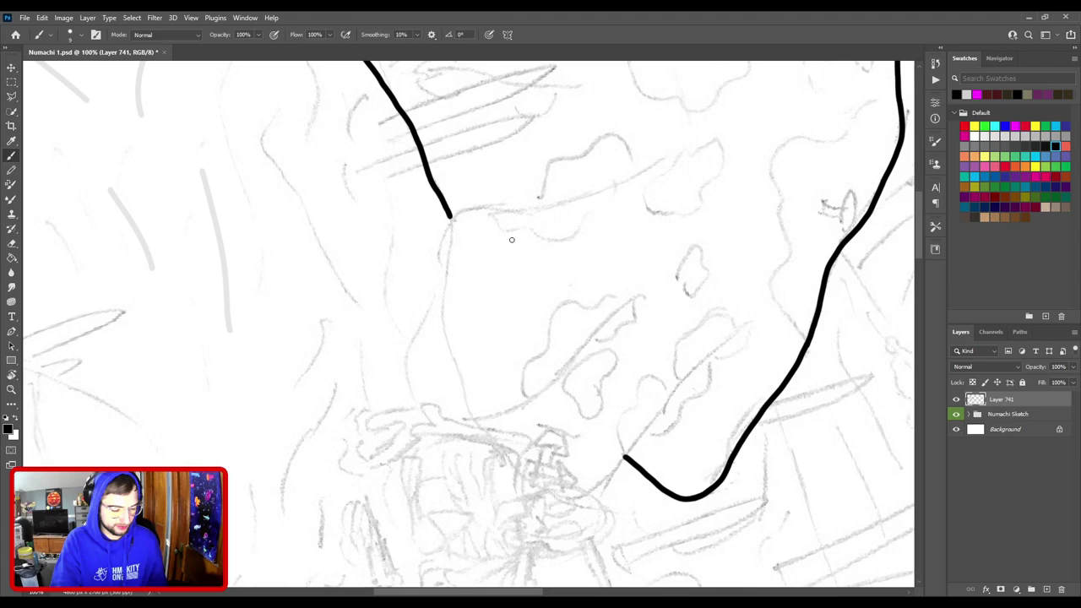
{"action": "left_click_drag", "start_coordinate": [511, 240], "coordinate": [461, 177]}
{"action": "mouse_move", "coordinate": [594, 232]}
{"action": "left_mouse_down"}
{"action": "mouse_move", "coordinate": [529, 286]}
{"action": "mouse_move", "coordinate": [385, 281]}
{"action": "left_mouse_up"}
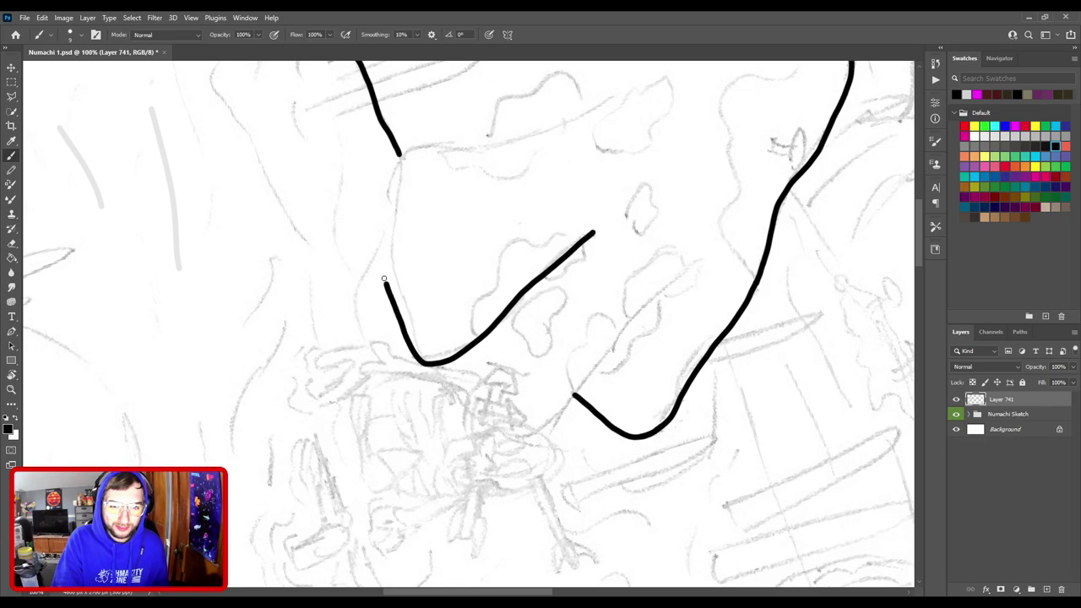
{"action": "key", "text": "ctrl+minus"}
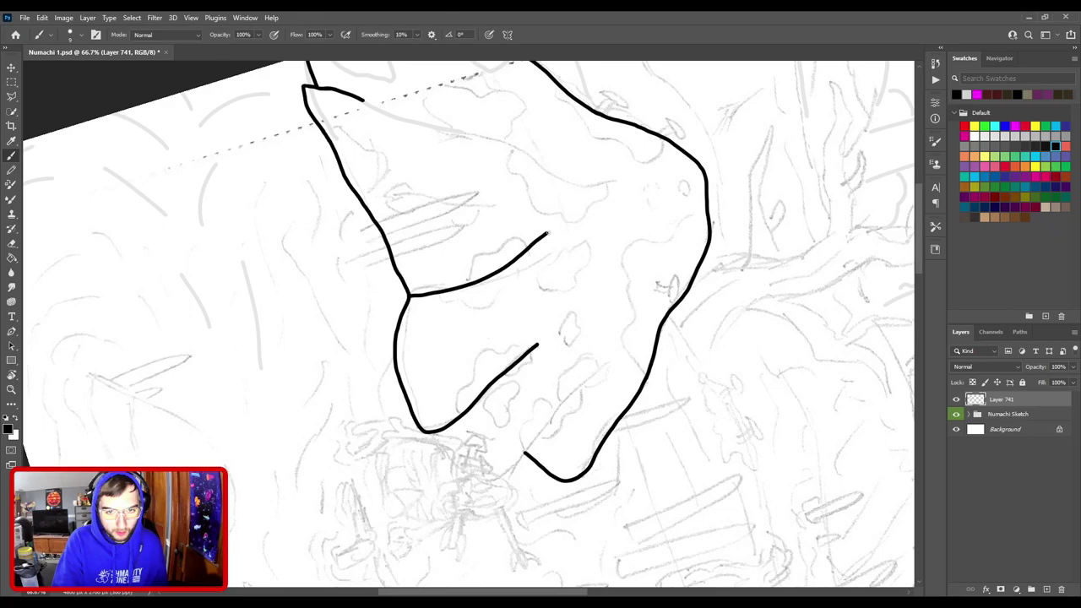
Ink the remaining fold and base lobe beside the seated figure, and reset the canvas rotation to 0°.
{"action": "key", "text": "ctrl+plus"}
{"action": "key", "text": "ctrl+plus"}
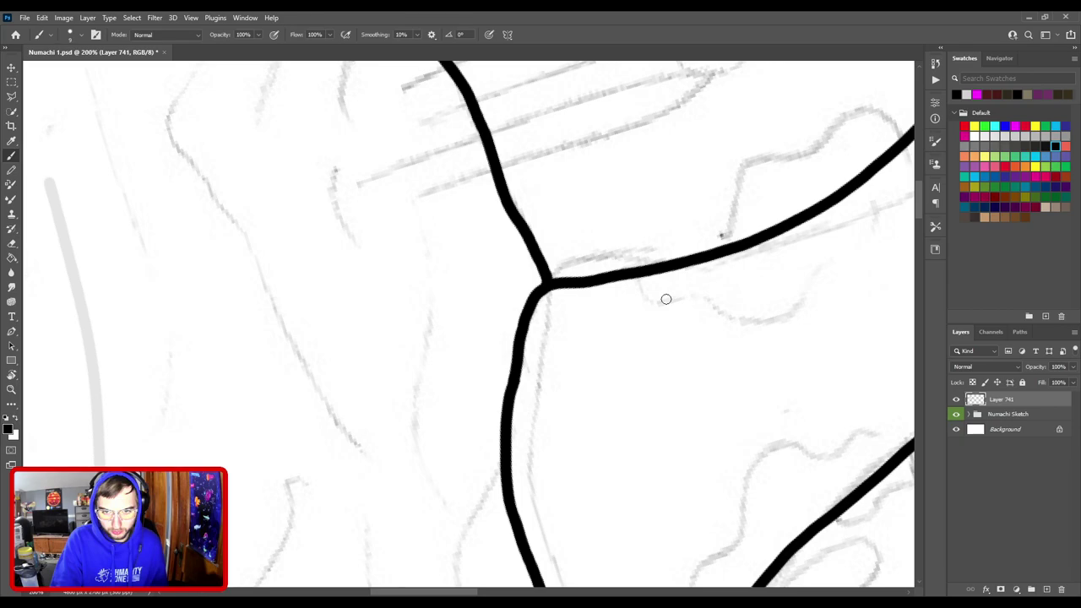
{"action": "left_click_drag", "start_coordinate": [666, 299], "coordinate": [486, 275]}
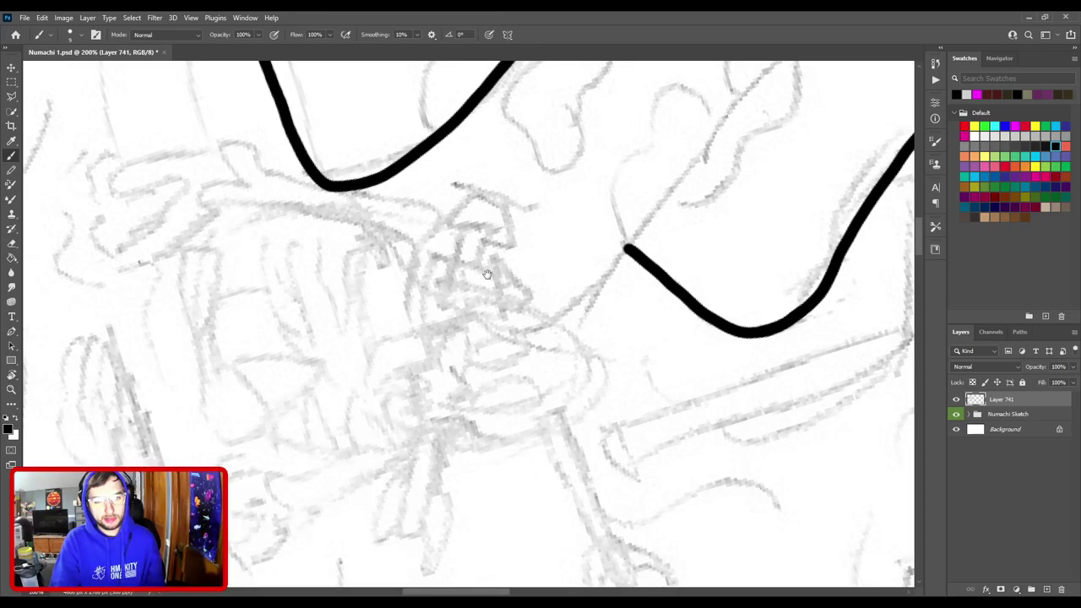
{"action": "scroll", "coordinate": [487, 275], "scroll_direction": "down", "scroll_amount": 3}
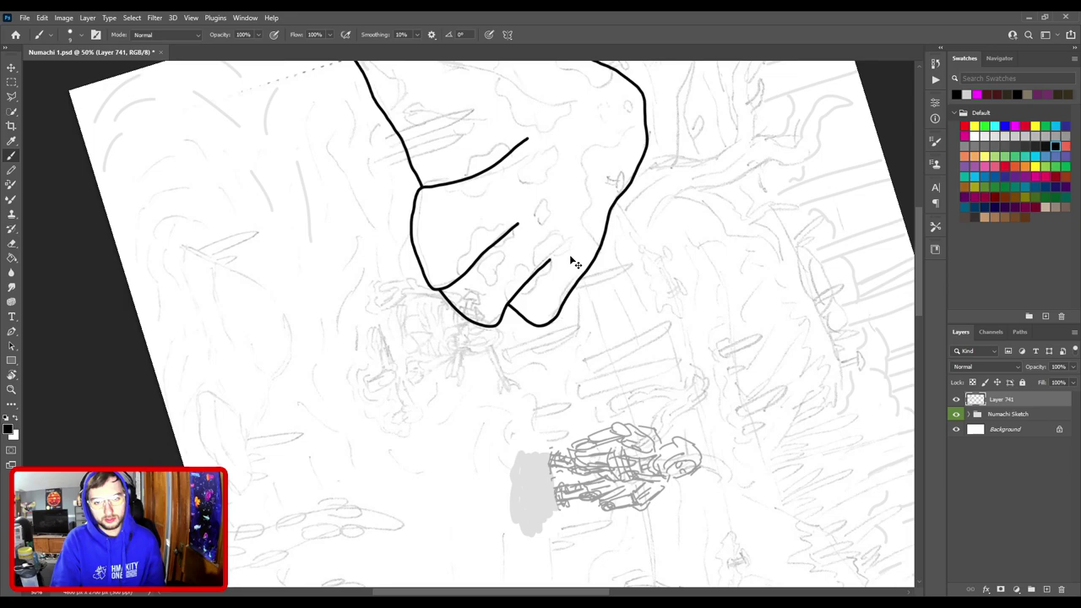
{"action": "key", "text": "r"}
{"action": "key", "text": "Escape"}
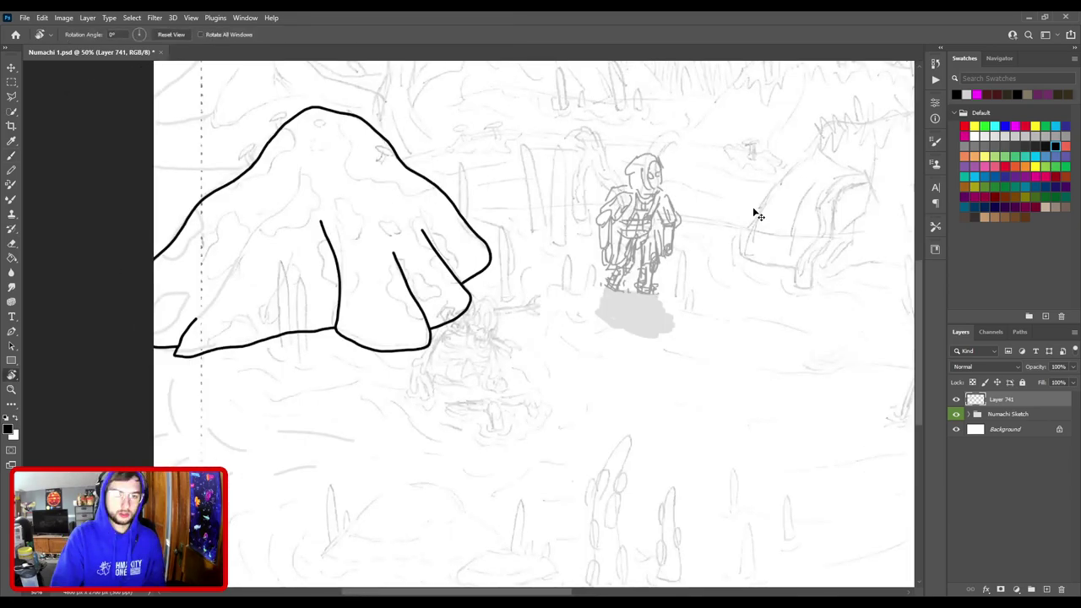
Remove the mound's rounded right lobe outline and redraw it wider and lower, joined to the right slope and the fold.
{"action": "left_click_drag", "start_coordinate": [369, 284], "coordinate": [656, 319]}
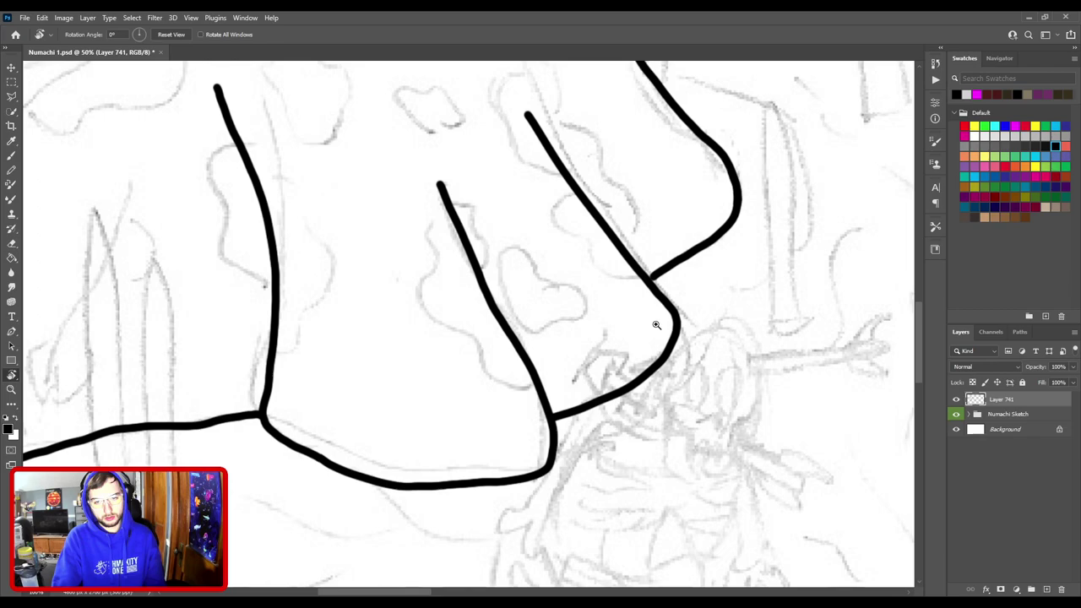
{"action": "key", "text": "ctrl+plus"}
{"action": "key", "text": "ctrl+plus"}
{"action": "key", "text": "ctrl+plus"}
{"action": "key", "text": "e"}
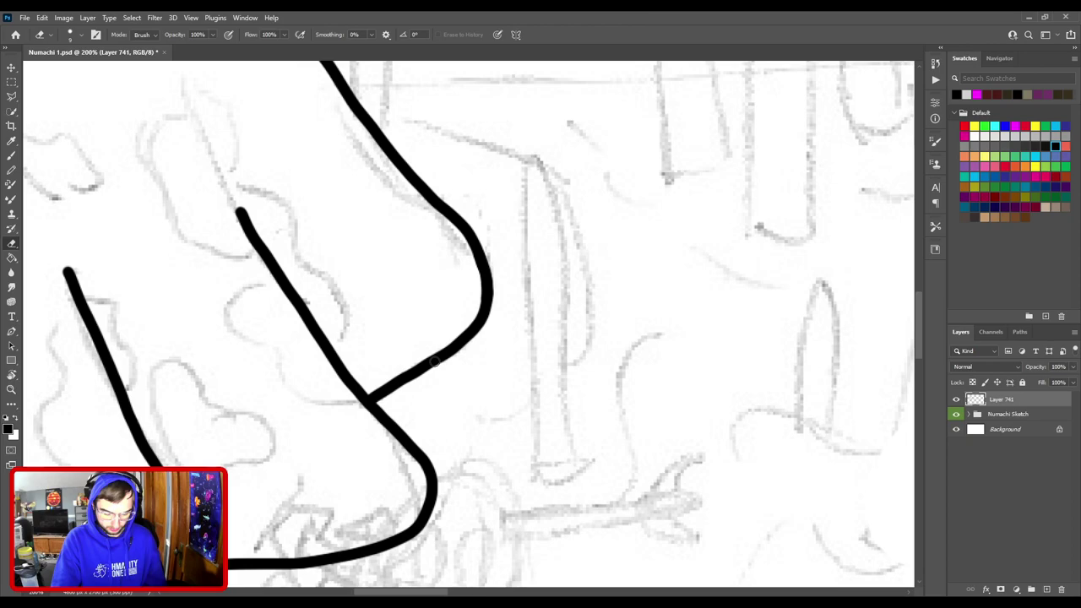
{"action": "key", "text": "ctrl+z"}
{"action": "key", "text": "b"}
{"action": "left_click_drag", "start_coordinate": [372, 403], "coordinate": [464, 228]}
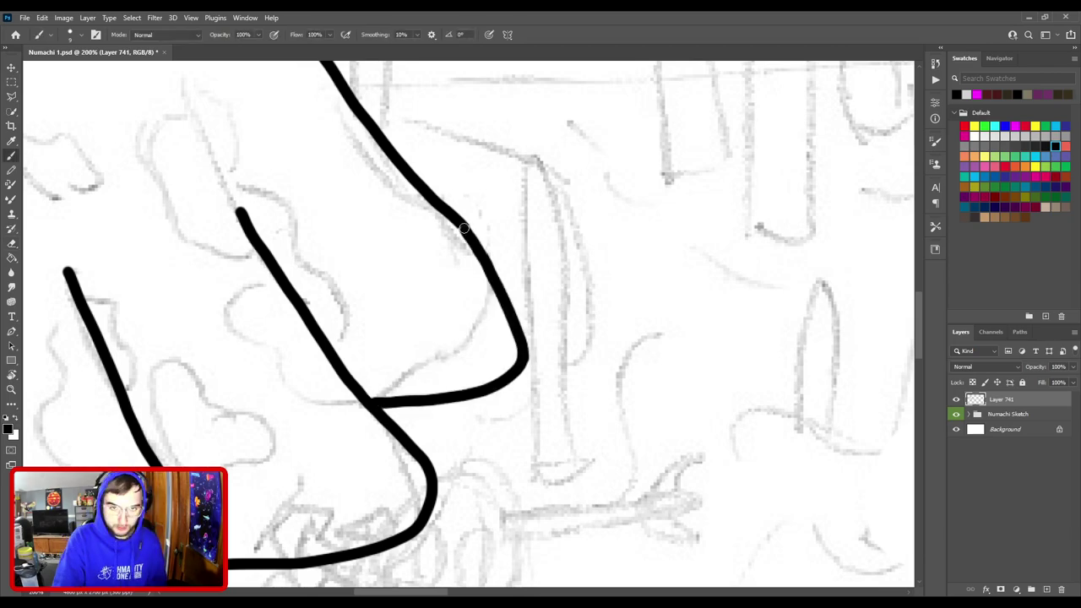
{"action": "key", "text": "ctrl+plus"}
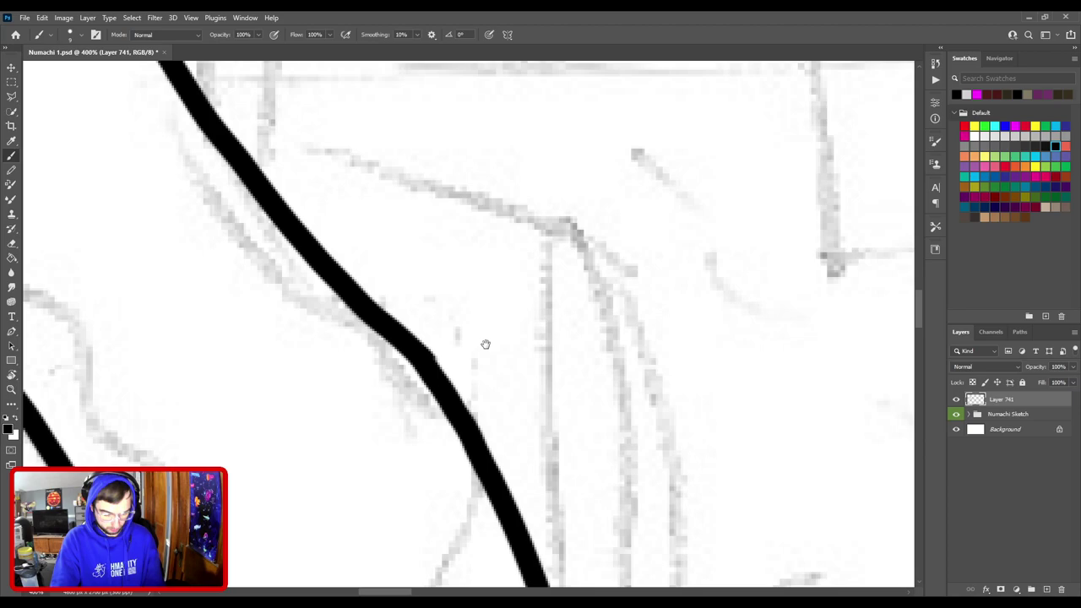
Ink the mound's leftmost long fold, extending the short line from the pointed base tip up the sketched slope.
{"action": "key", "text": "ctrl+minus"}
{"action": "key", "text": "ctrl+minus"}
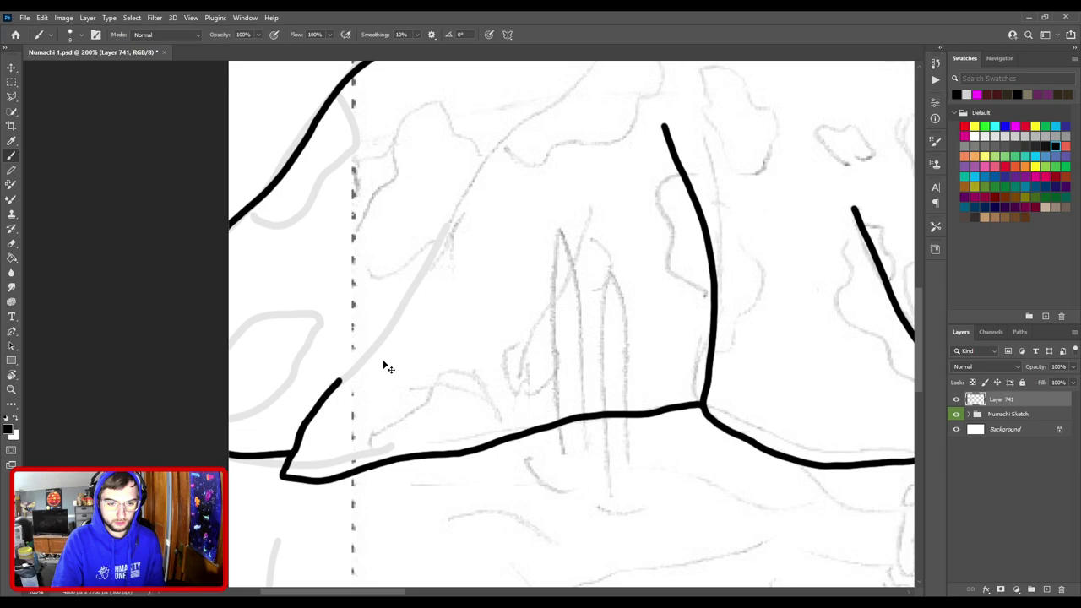
{"action": "scroll", "coordinate": [385, 367], "scroll_direction": "down", "scroll_amount": 1}
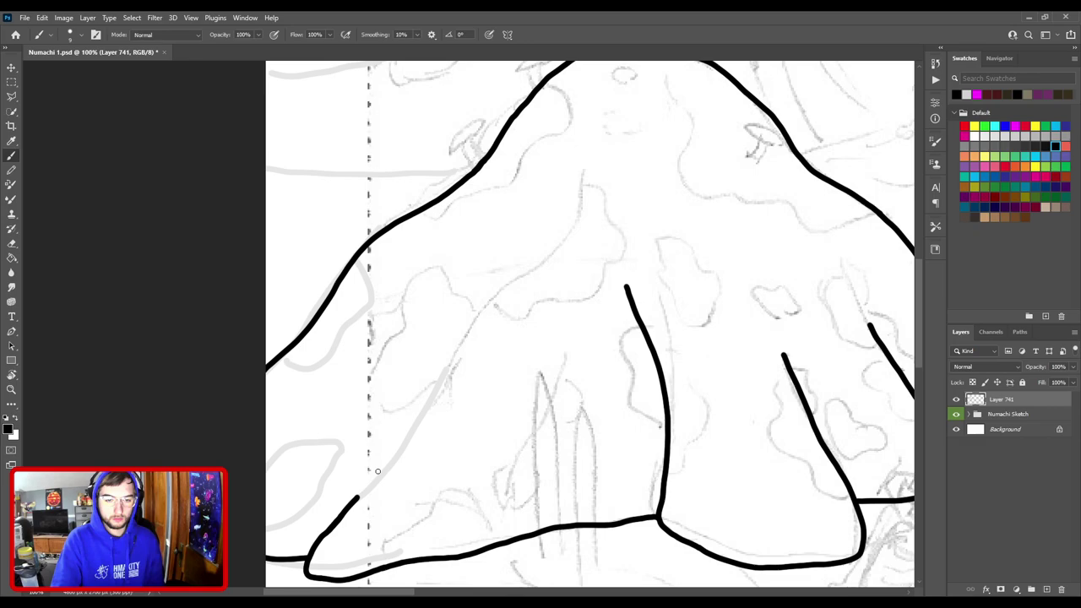
{"action": "scroll", "coordinate": [338, 237], "scroll_direction": "up", "scroll_amount": 3}
Erase the kinked middle stretch of the leftmost fold and redraw it as a smooth join between both ends.
{"action": "key", "text": "e"}
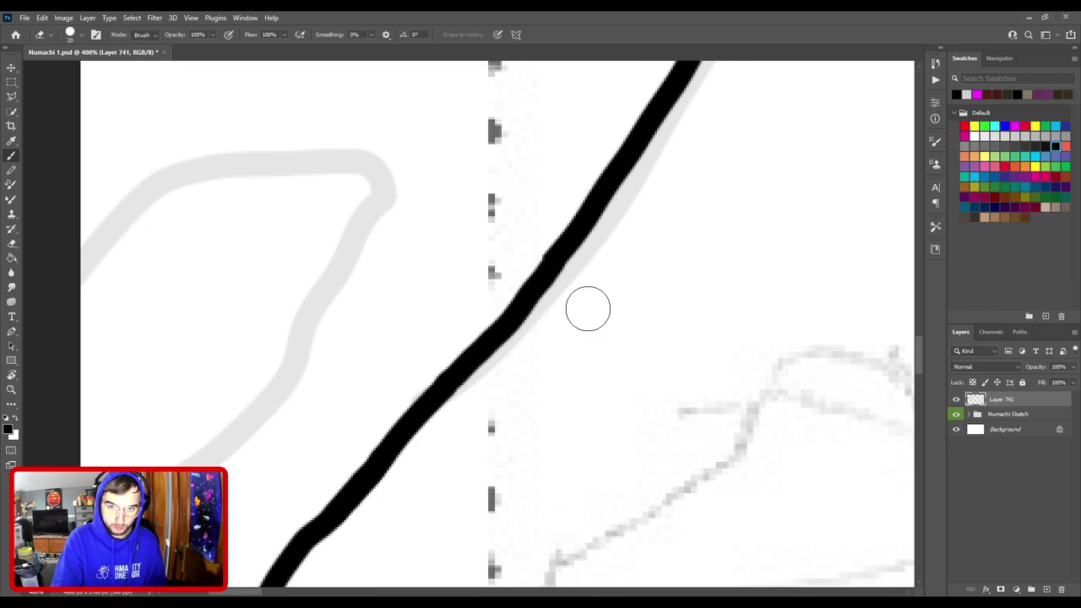
{"action": "left_click_drag", "start_coordinate": [515, 319], "coordinate": [560, 254]}
{"action": "key", "text": "b"}
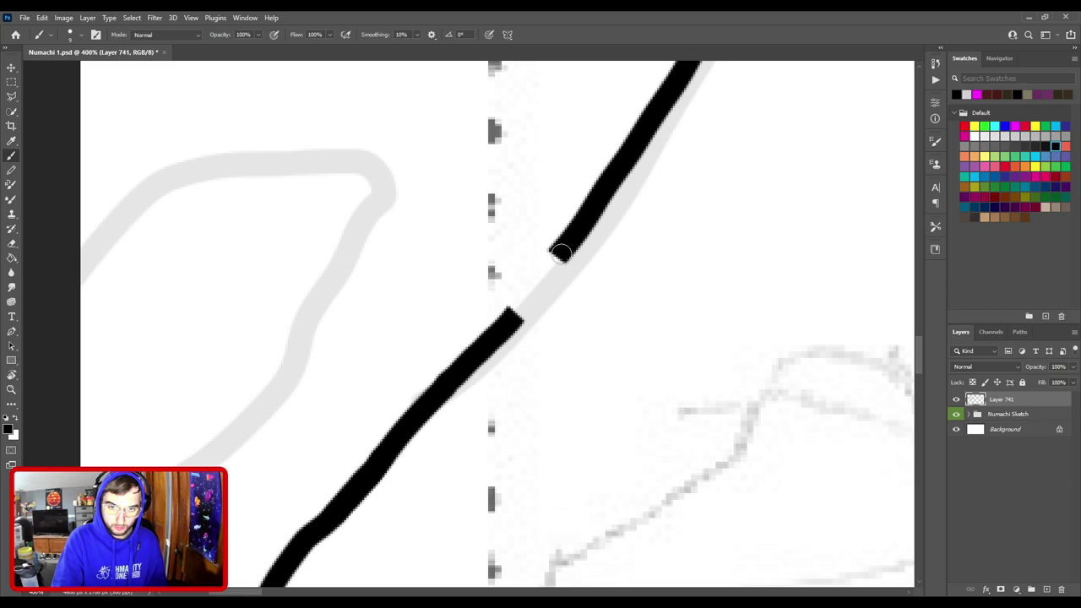
{"action": "key", "text": "ctrl+0"}
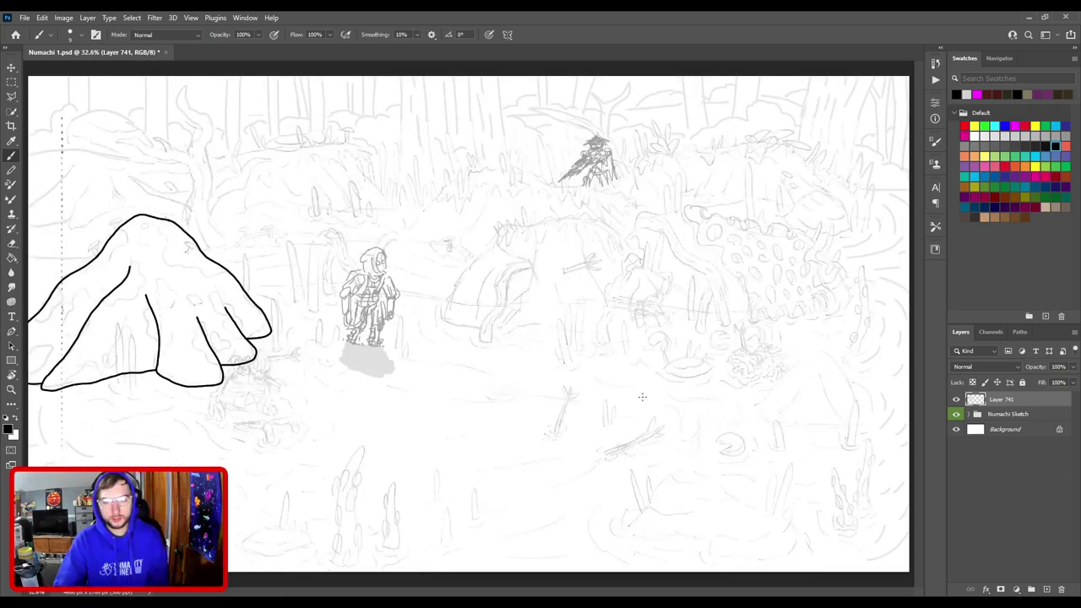
Ink the second mound's left slope, wavy base line with small gaps, and right slope curving into the base.
{"action": "key", "text": "ctrl+plus"}
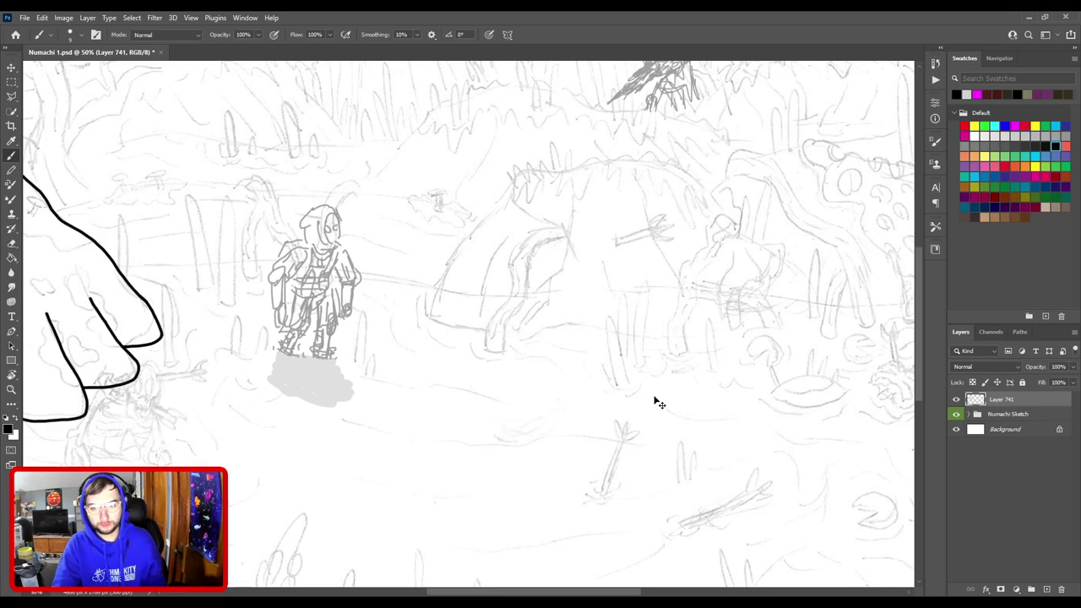
{"action": "key", "text": "ctrl+plus"}
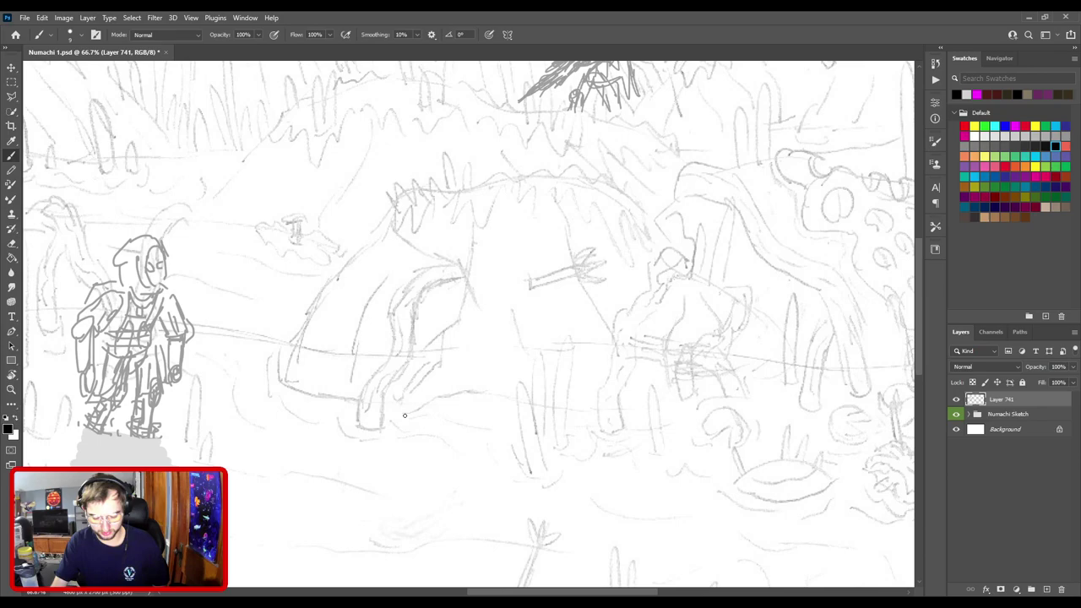
{"action": "key", "text": "ctrl+minus"}
{"action": "left_click_drag", "start_coordinate": [405, 415], "coordinate": [574, 357]}
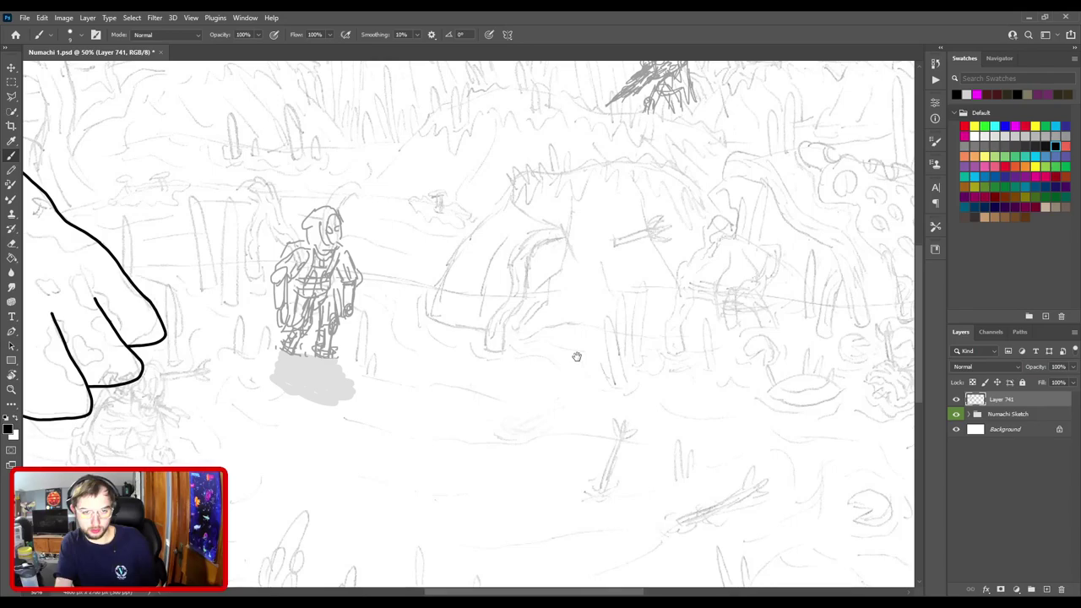
{"action": "key", "text": "ctrl+plus"}
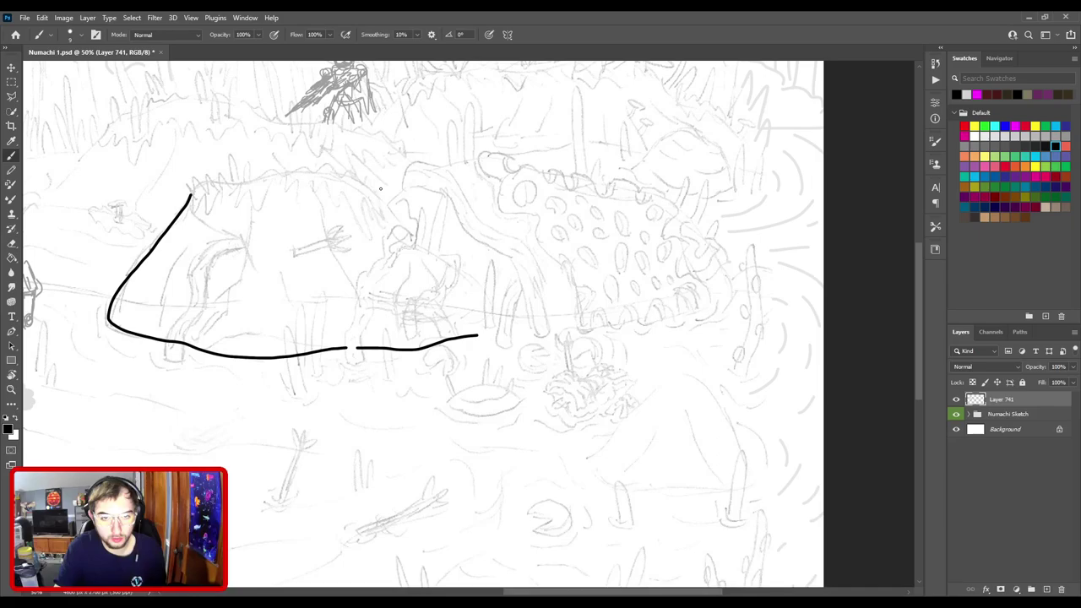
{"action": "left_click_drag", "start_coordinate": [384, 202], "coordinate": [486, 333]}
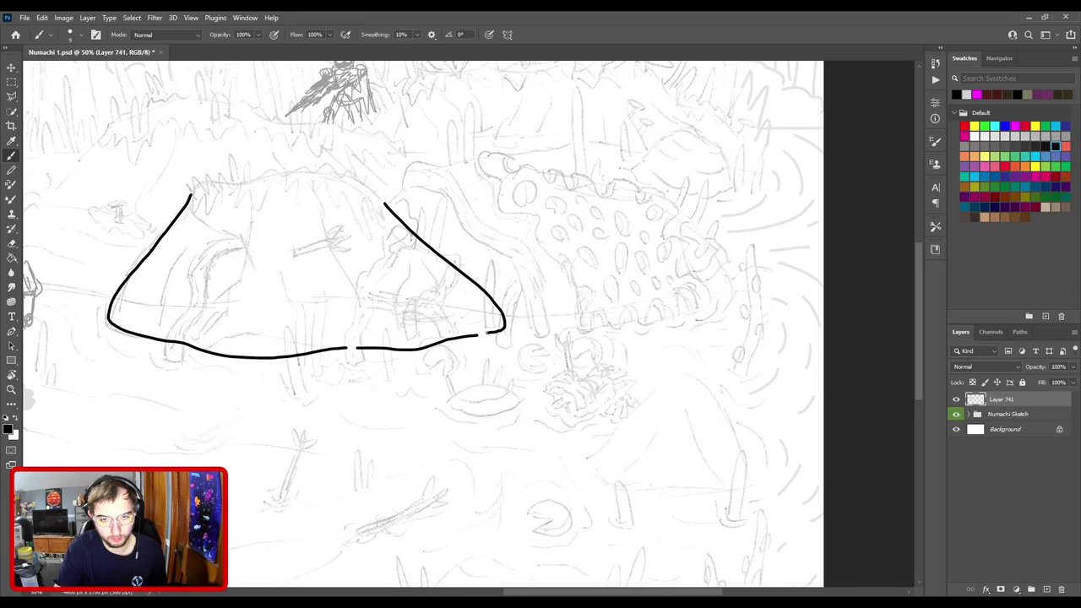
Ink the jagged lower edge of the grass fringe across the second mound's top, from left slope to right slope.
{"action": "key", "text": "ctrl+plus"}
{"action": "left_click_drag", "start_coordinate": [355, 281], "coordinate": [406, 291]}
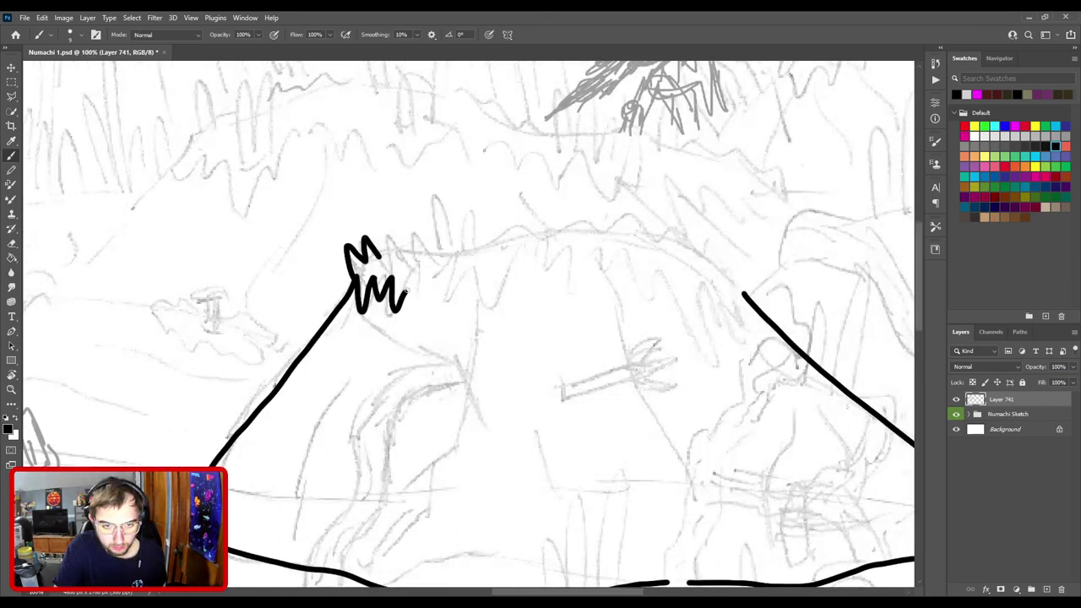
{"action": "left_click_drag", "start_coordinate": [407, 293], "coordinate": [518, 272]}
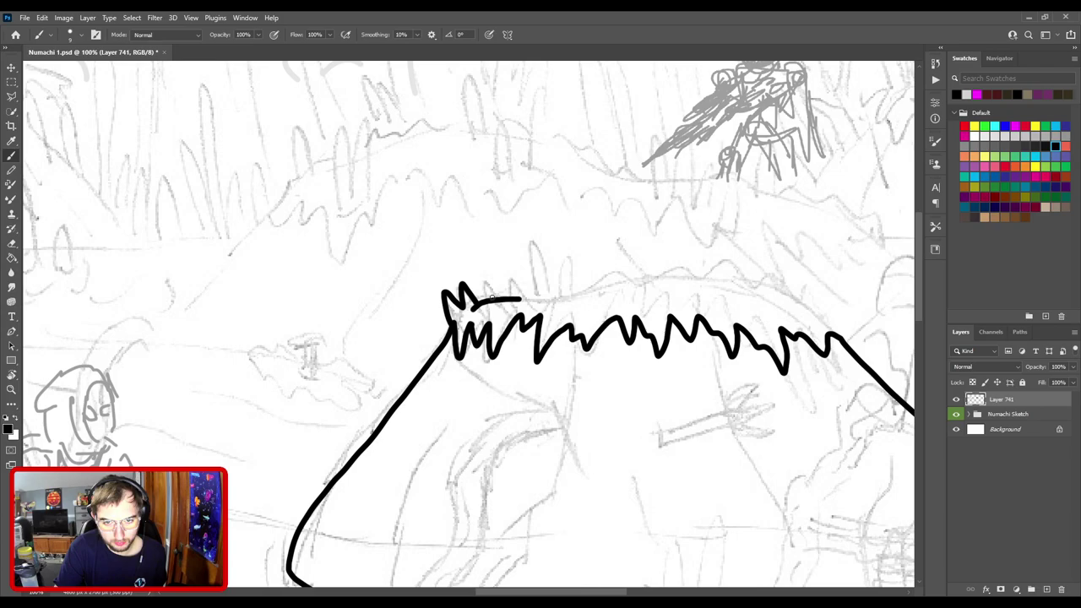
Ink the fringe's upper contour line and spiky grass tufts, undoing one contour stretch and continuing them down to the right slope.
{"action": "left_click_drag", "start_coordinate": [521, 298], "coordinate": [707, 292]}
{"action": "scroll", "coordinate": [707, 291], "scroll_direction": "right", "scroll_amount": 5}
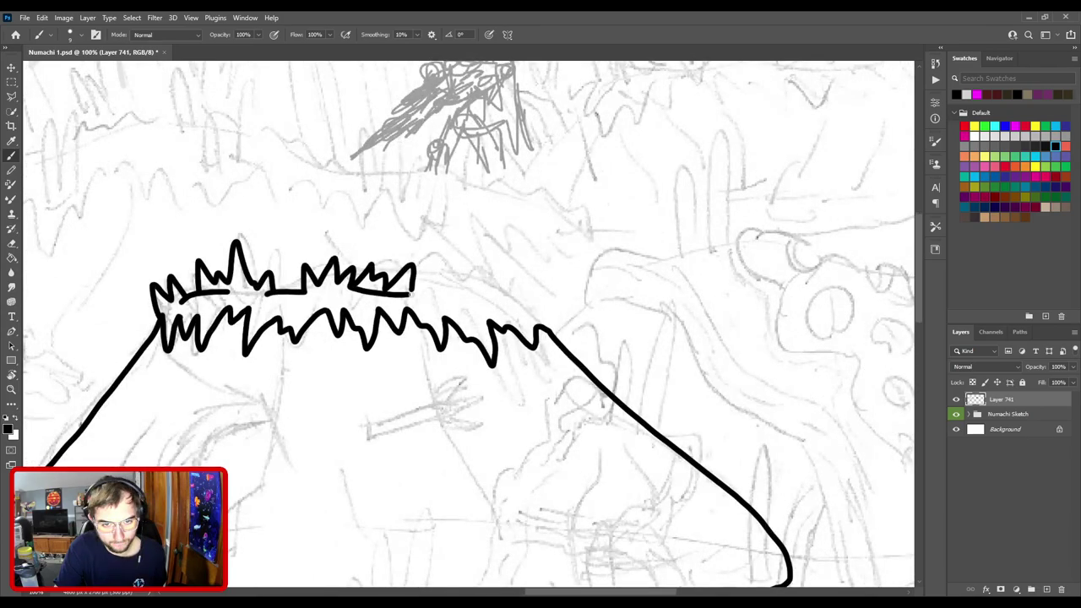
{"action": "key", "text": "ctrl+z"}
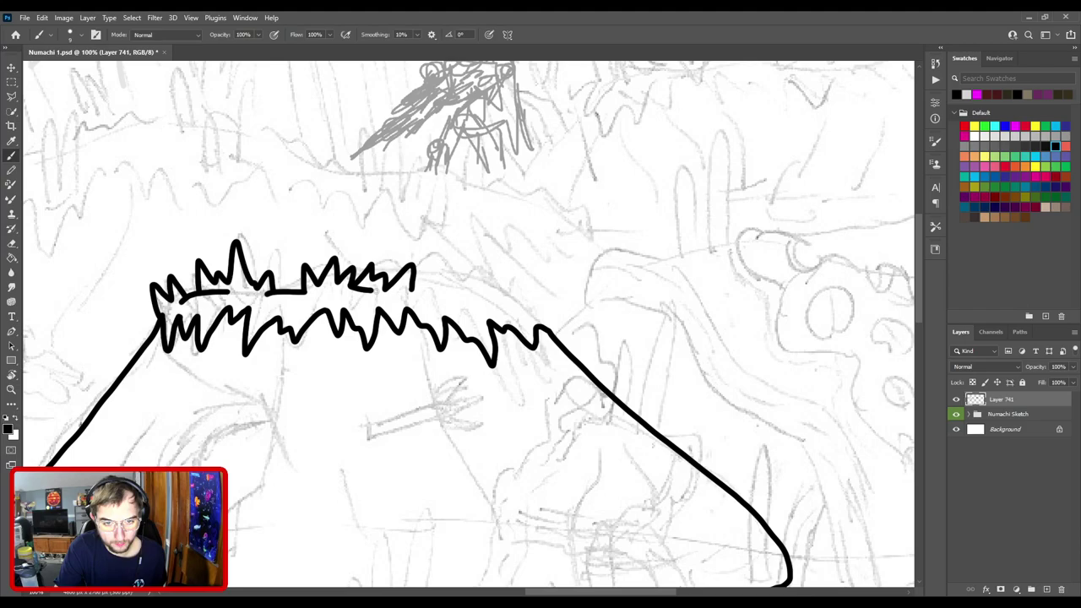
{"action": "key", "text": "ctrl+minus"}
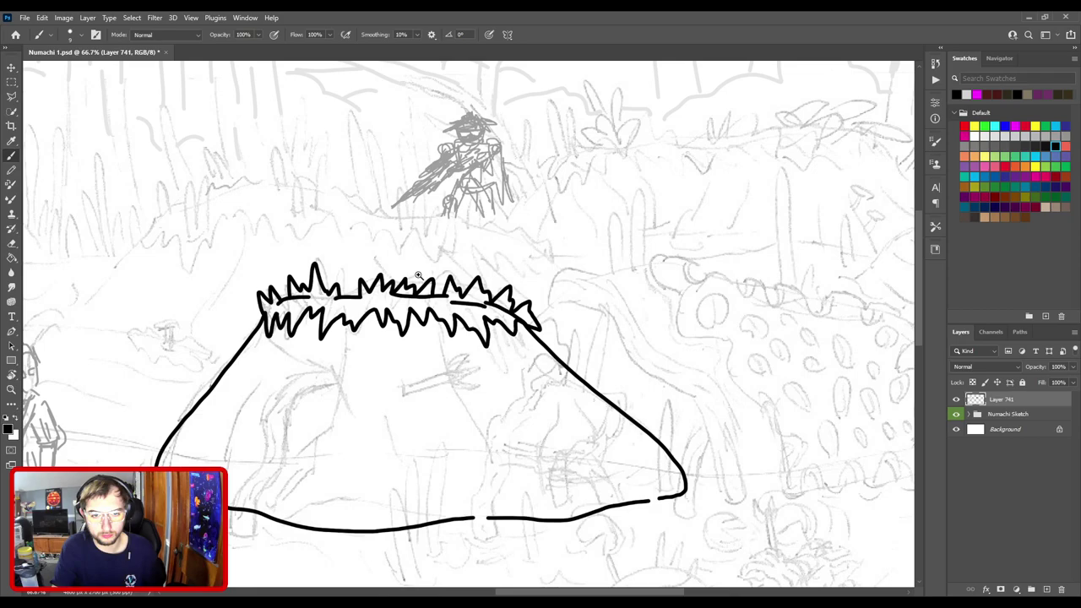
Examine the line joins of the second mound's grass fringe up close and its outline within the whole scene.
{"action": "left_click_drag", "start_coordinate": [418, 276], "coordinate": [505, 288]}
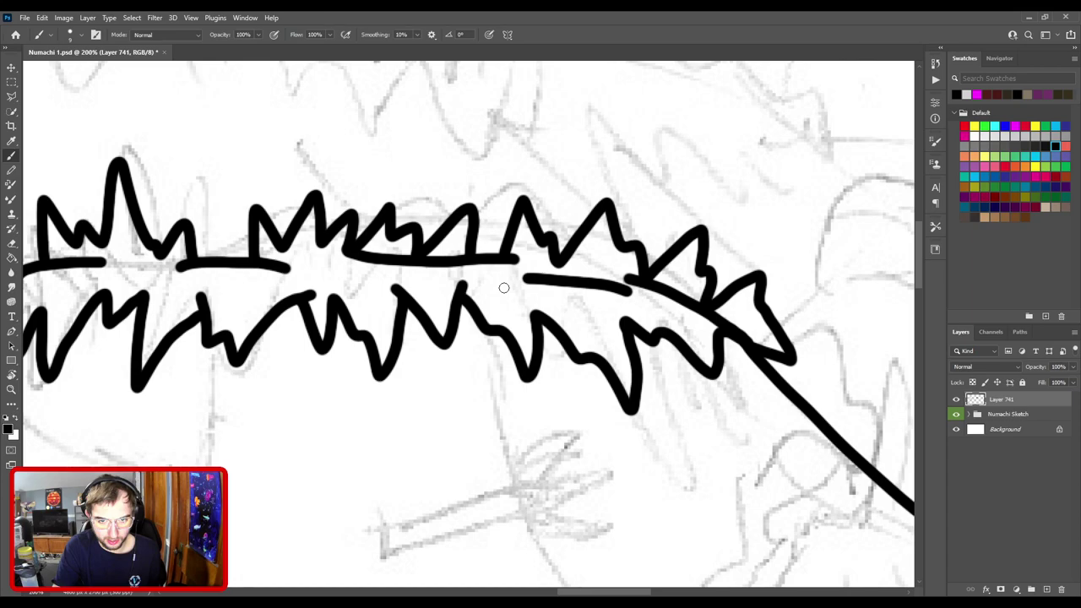
{"action": "key", "text": "h"}
{"action": "left_click_drag", "start_coordinate": [504, 288], "coordinate": [496, 267]}
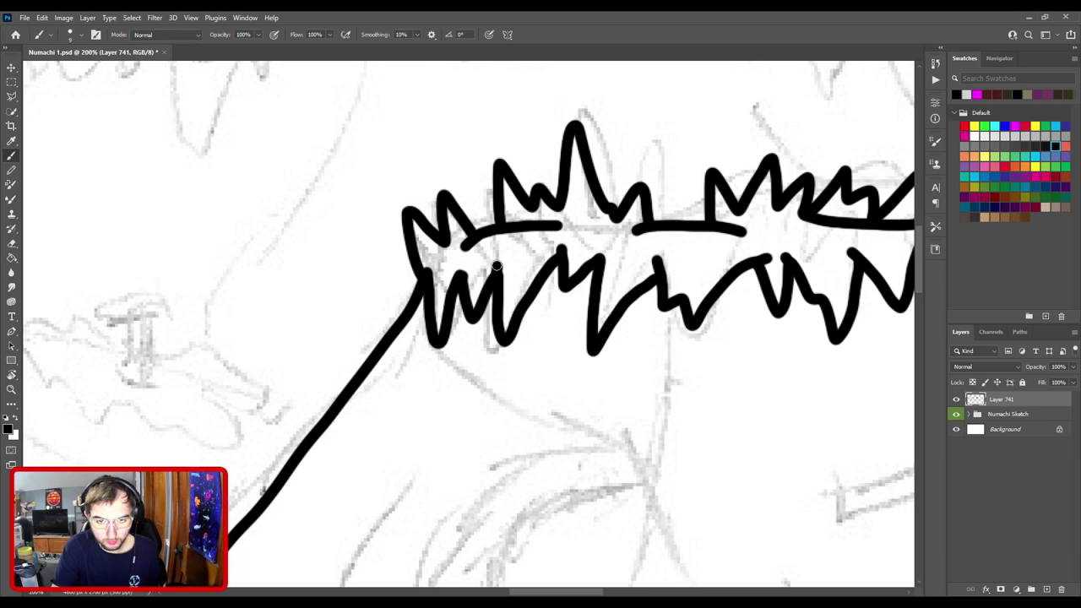
{"action": "scroll", "coordinate": [496, 267], "scroll_direction": "up", "scroll_amount": 1}
{"action": "key", "text": "e"}
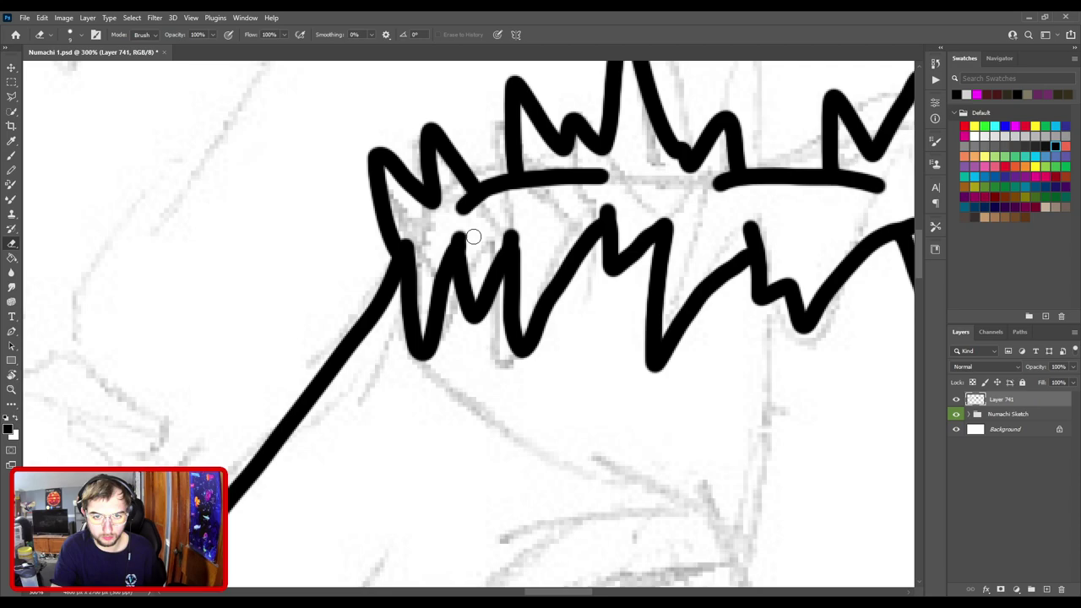
{"action": "key", "text": "ctrl+0"}
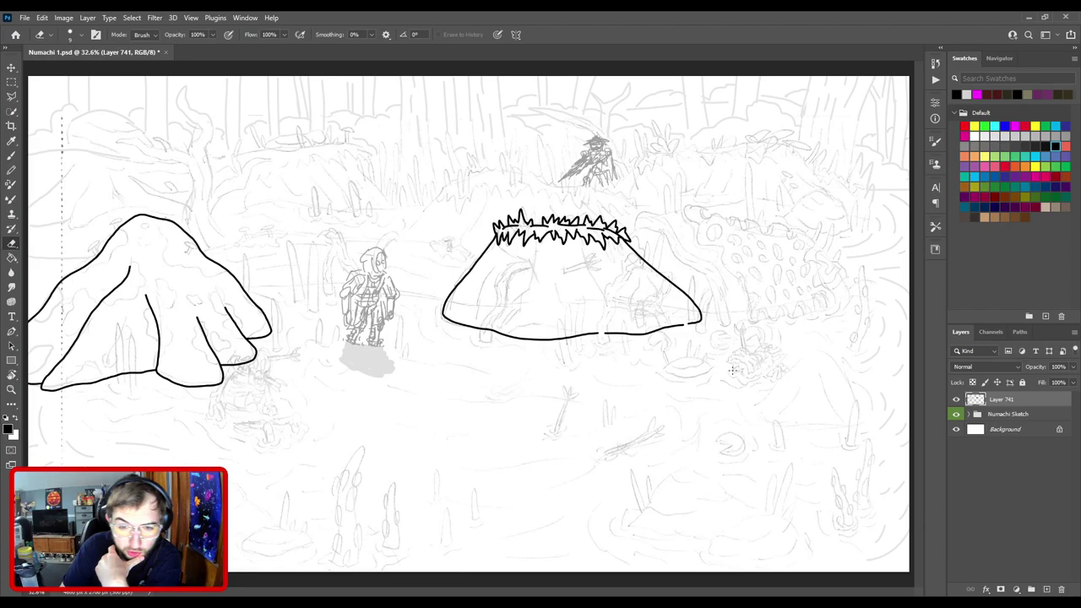
{"action": "key", "text": "ctrl+plus"}
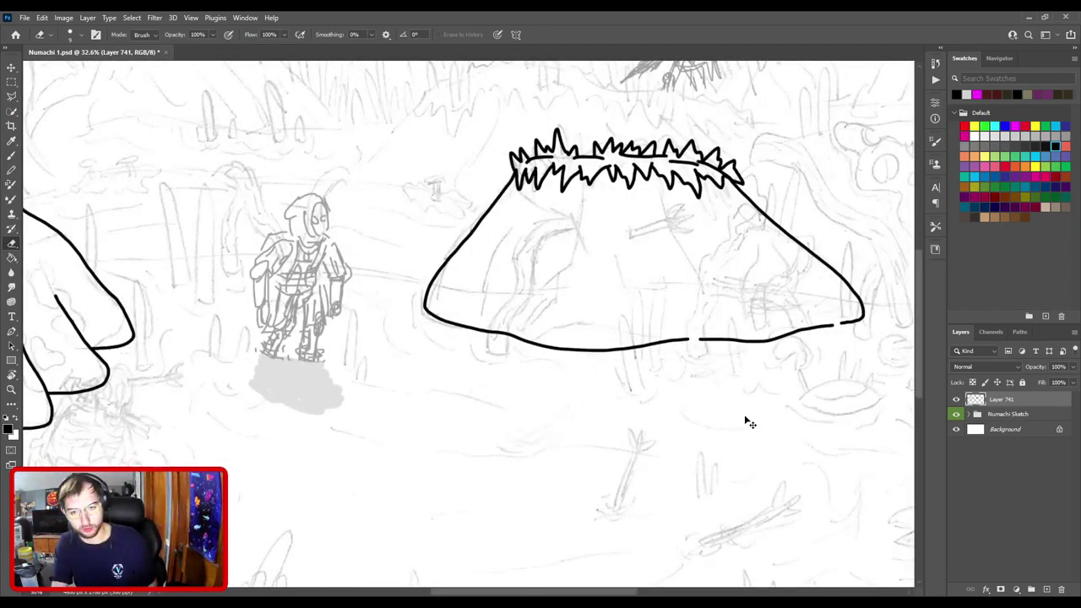